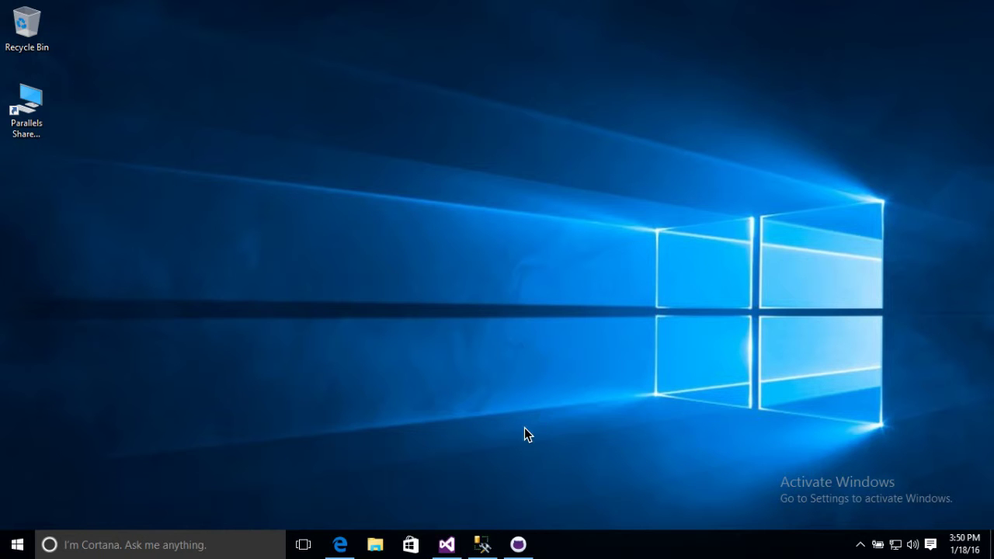
# Launch SQL Server Management Studio from the Development group in the Start menu
pyautogui.click(16, 550)
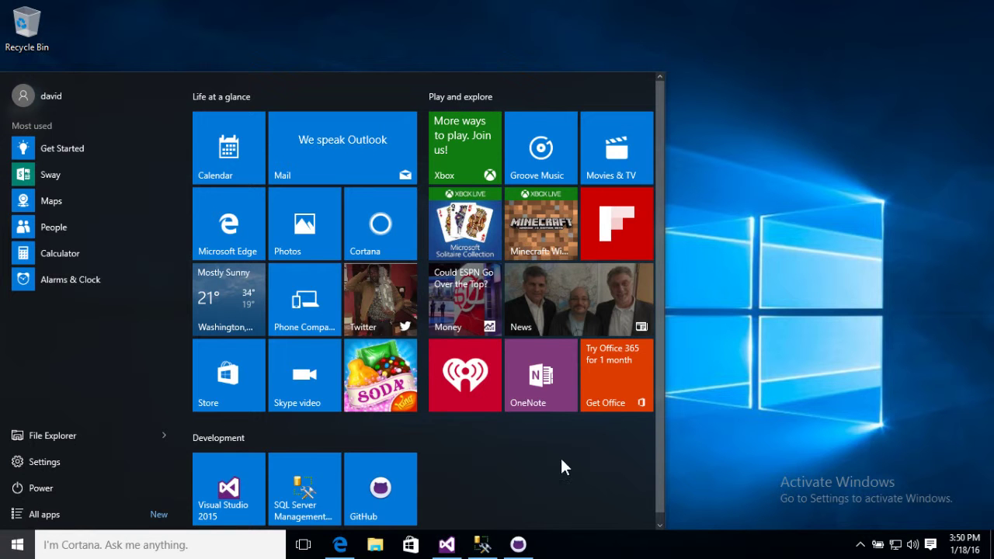
pyautogui.click(303, 482)
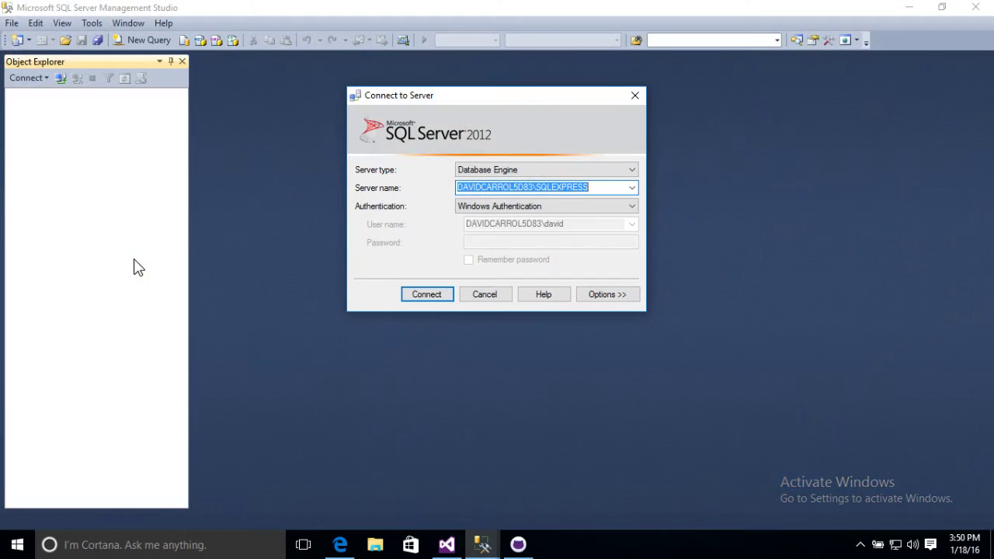
# Connect to the local SQLEXPRESS server, expand Databases, and minimize Management Studio
pyautogui.click(433, 295)
pyautogui.click(28, 109)
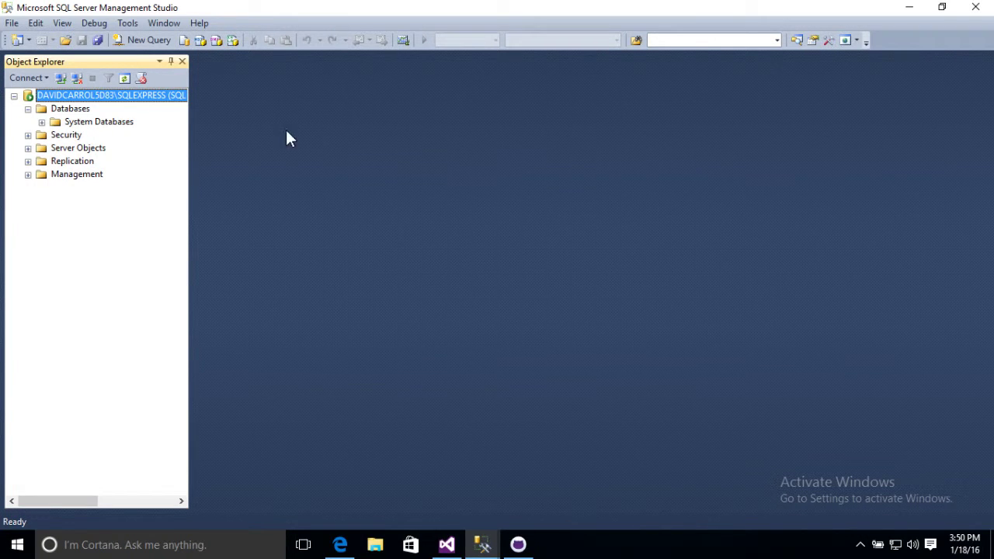
pyautogui.click(910, 8)
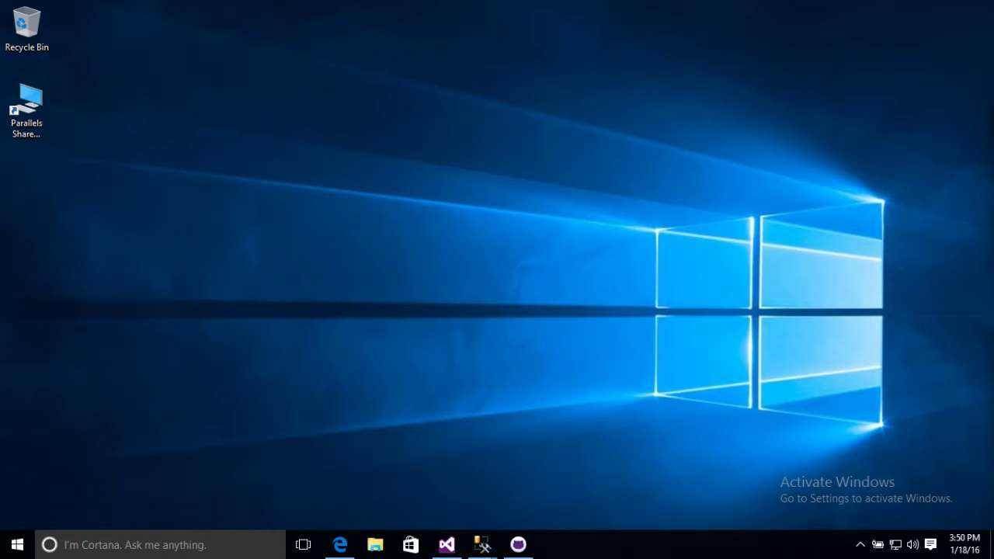
# Bring back the TouchPoint Software site in Edge and scroll to its footer
pyautogui.click(342, 546)
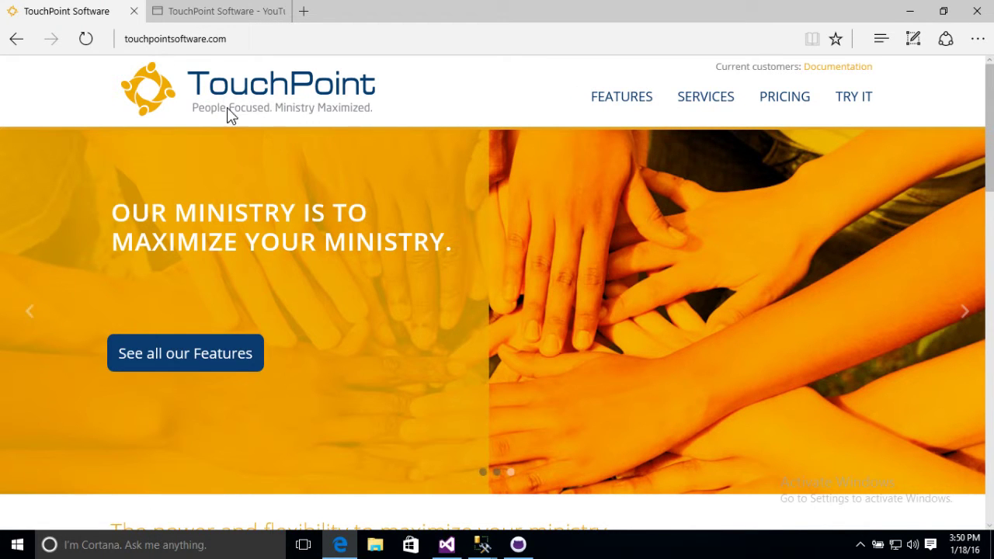
pyautogui.scroll(-4, 356, 224)
pyautogui.scroll(-10, 356, 229)
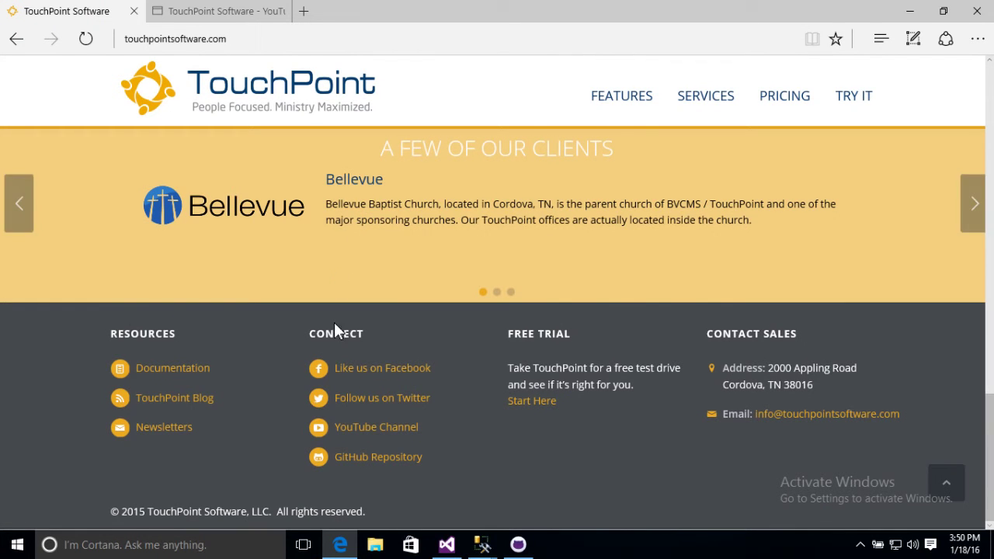
# Open the bvcms GitHub repository in a new tab and skim its Developer Quick Start ReadMe
pyautogui.click(365, 463)
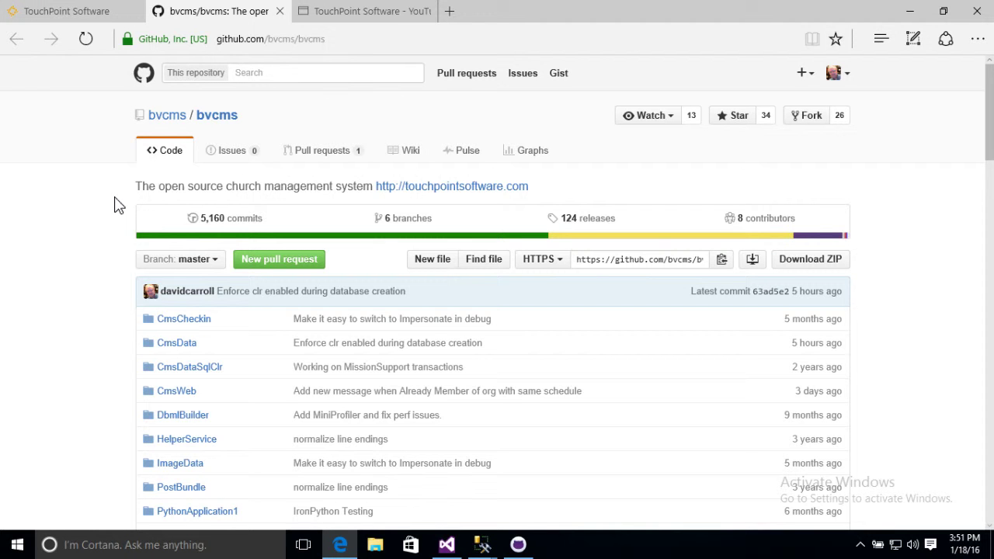
pyautogui.scroll(-3, 929, 207)
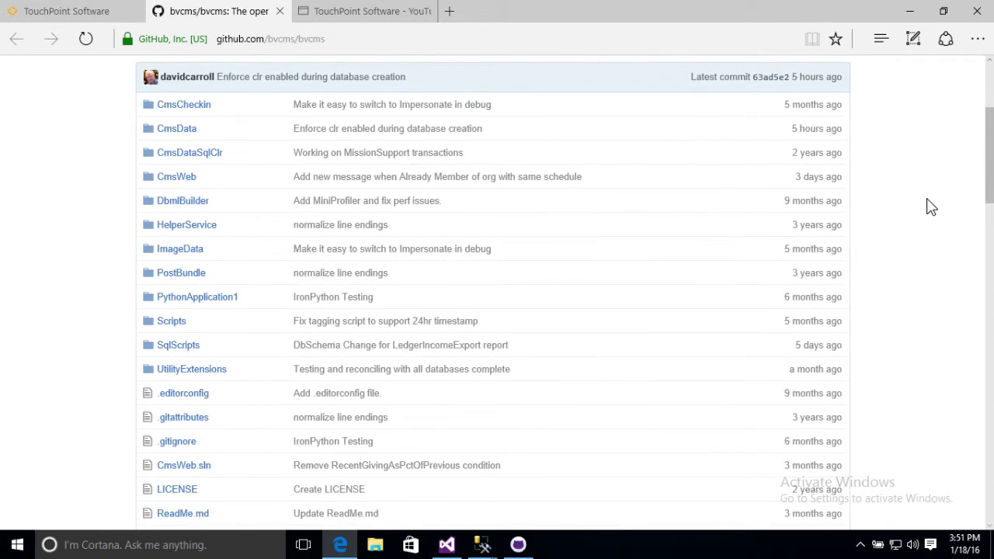
pyautogui.scroll(3, 930, 206)
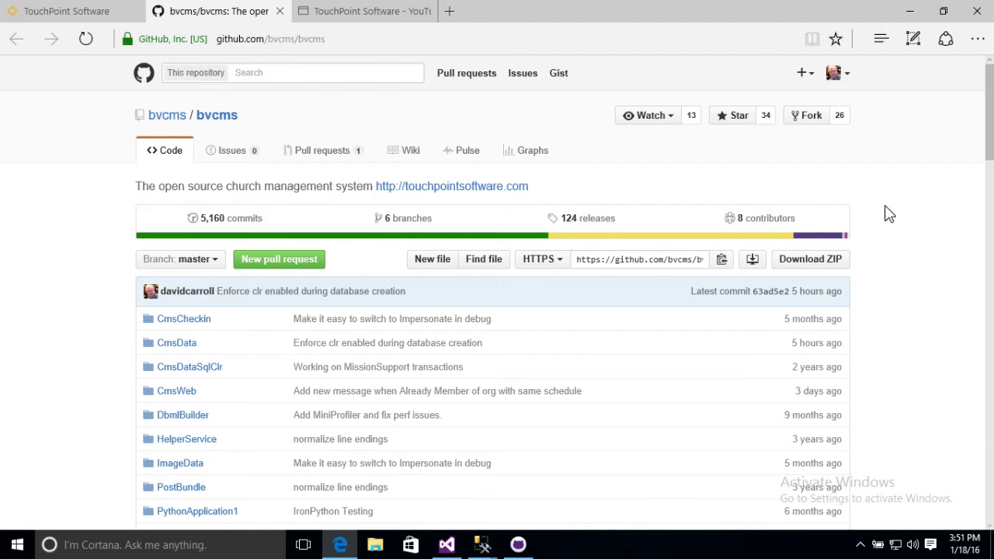
pyautogui.scroll(-12, 889, 214)
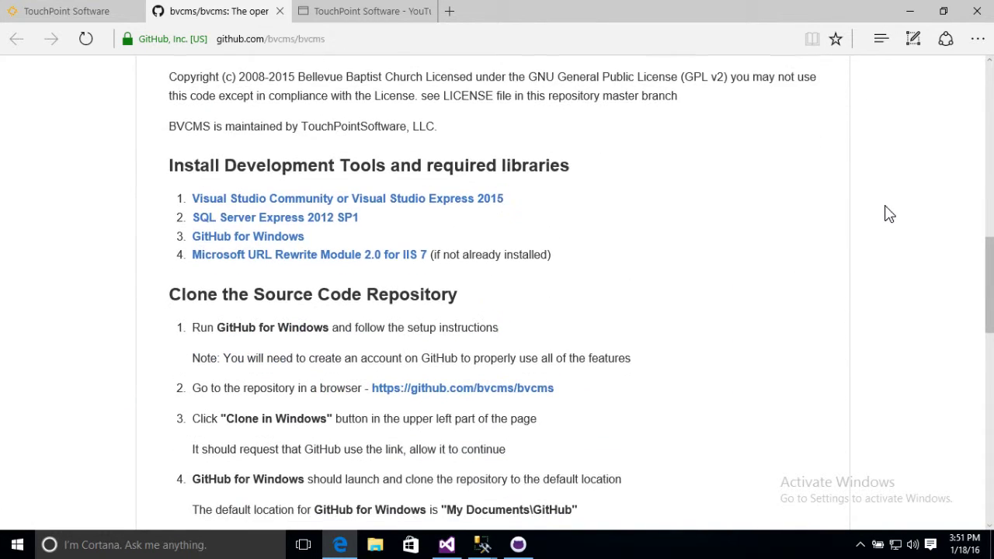
pyautogui.scroll(2, 888, 213)
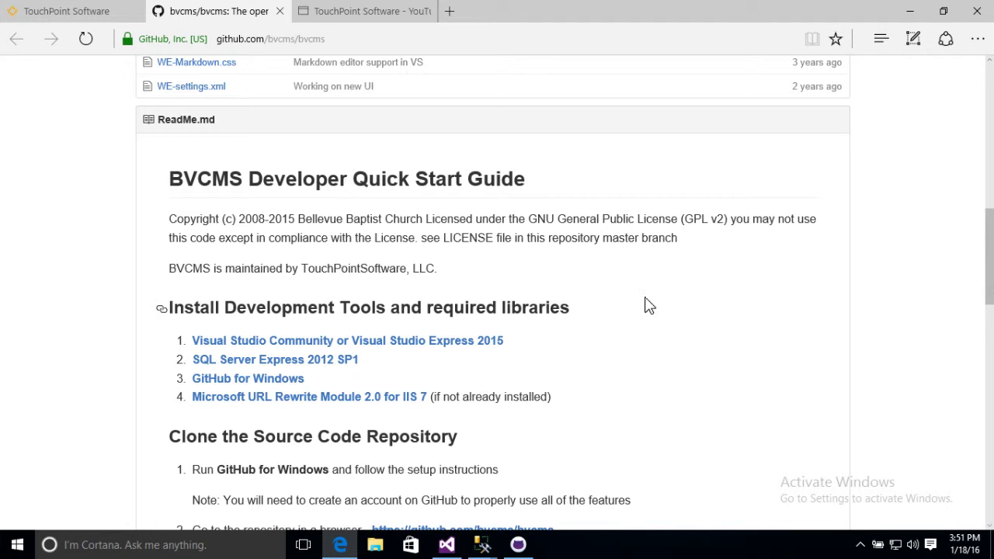
pyautogui.scroll(15, 674, 312)
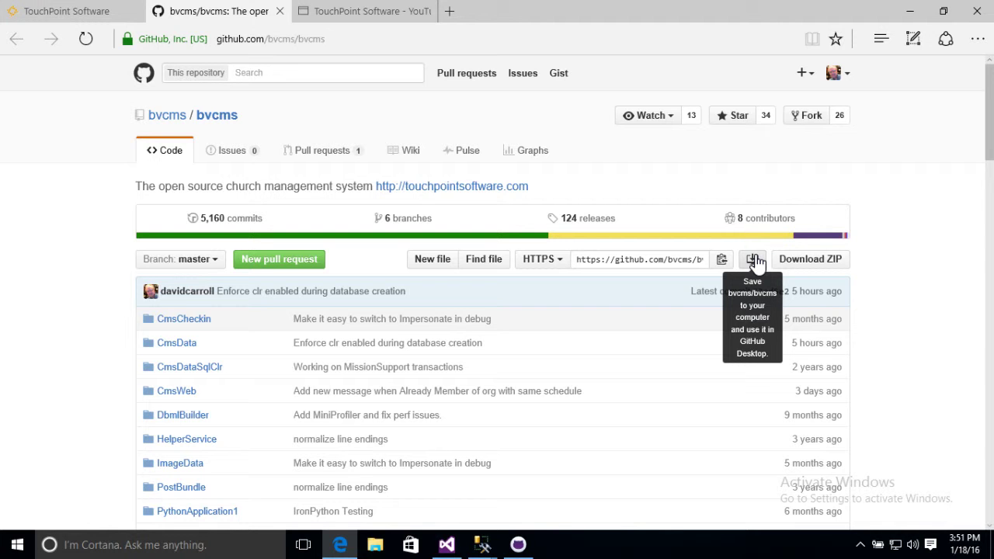
# Clone bvcms into Documents\GitHub via GitHub Desktop, then minimize GitHub Desktop and Edge
pyautogui.click(755, 261)
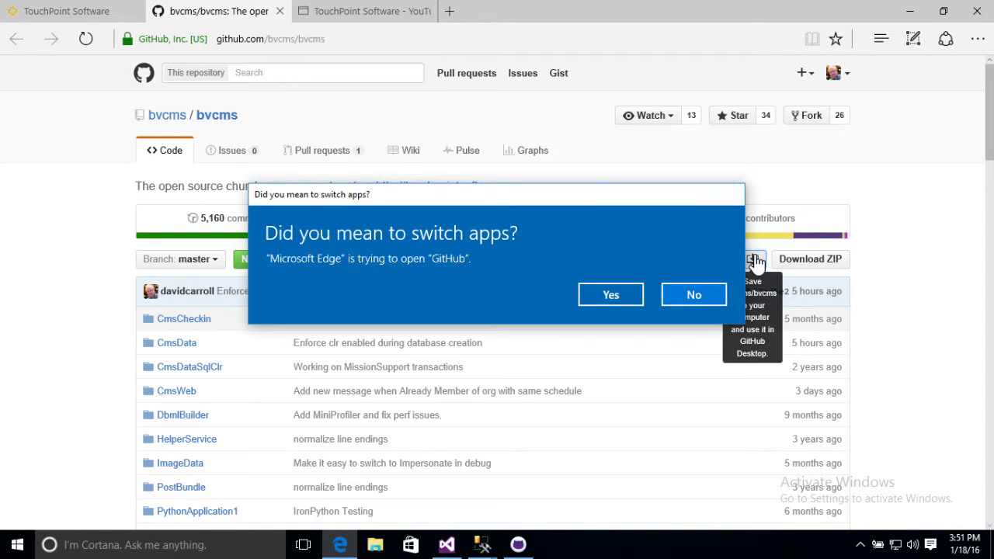
pyautogui.click(618, 296)
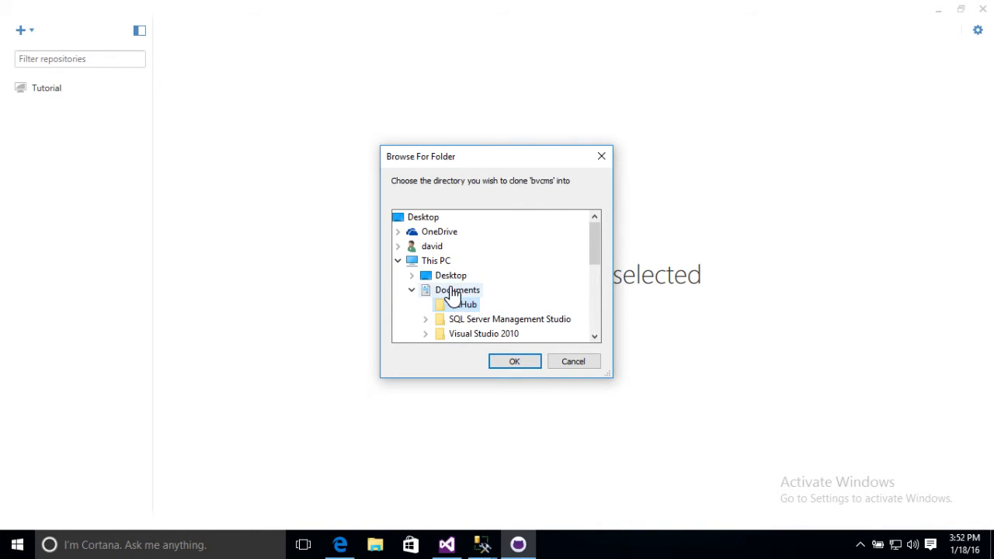
pyautogui.click(512, 362)
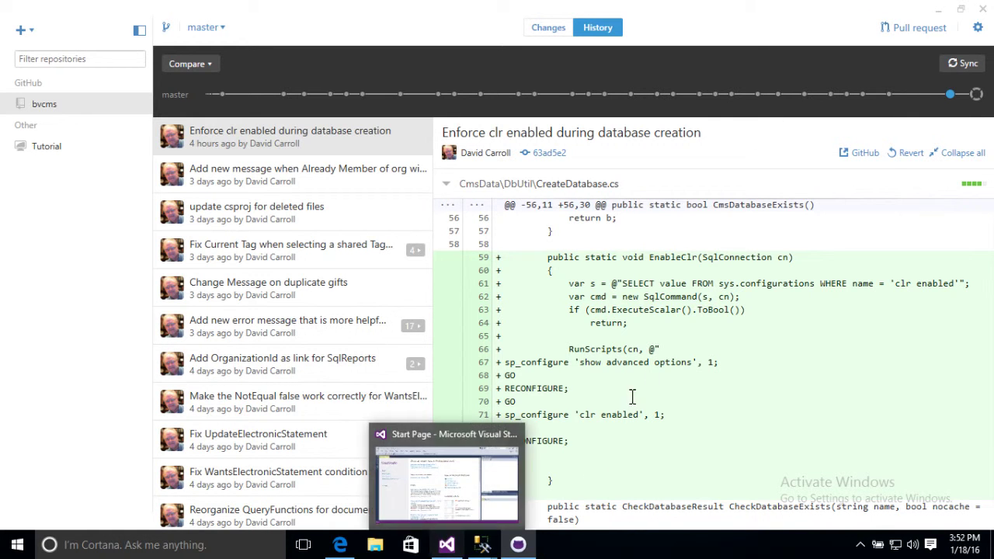
pyautogui.click(938, 10)
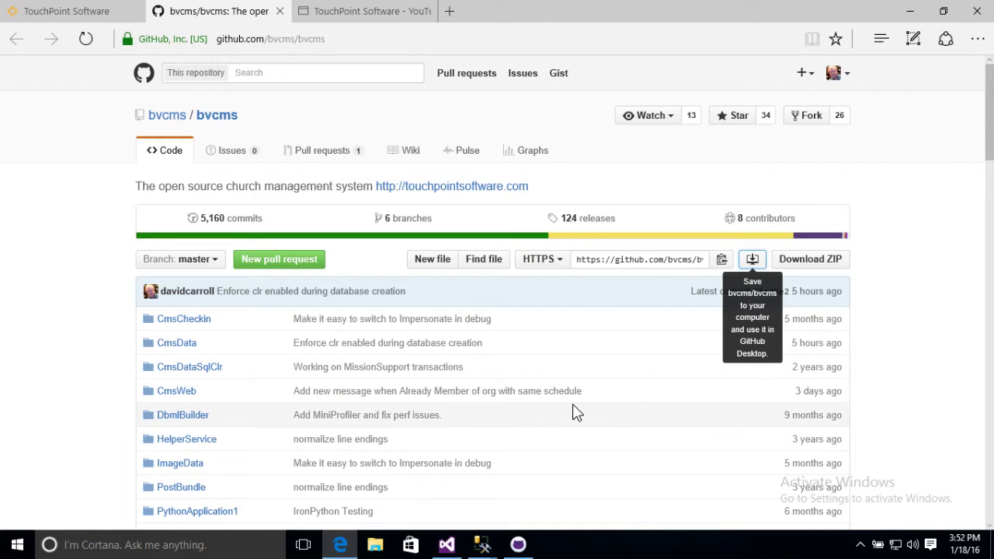
pyautogui.click(912, 11)
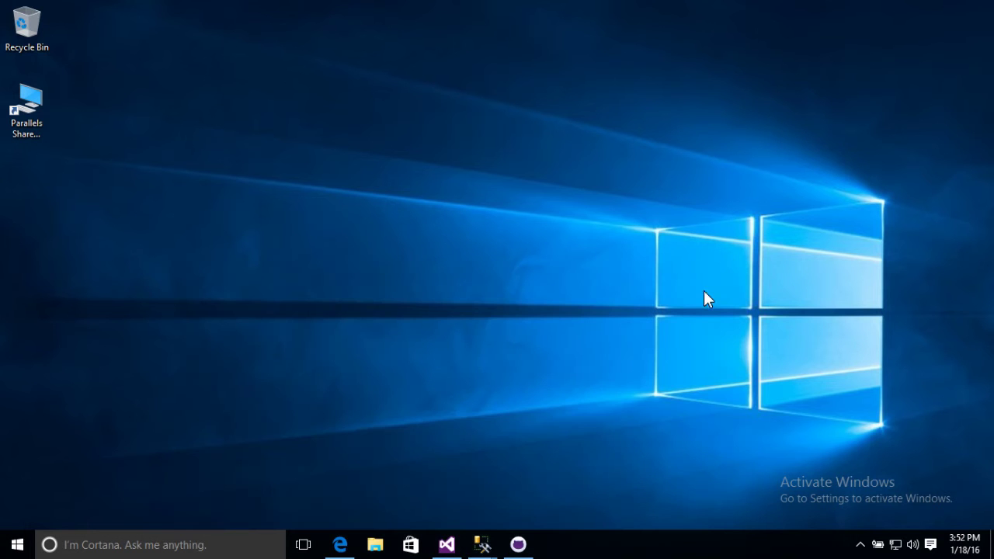
# Open CmsWeb.sln from Documents\GitHub\bvcms in Visual Studio 2015
pyautogui.click(447, 545)
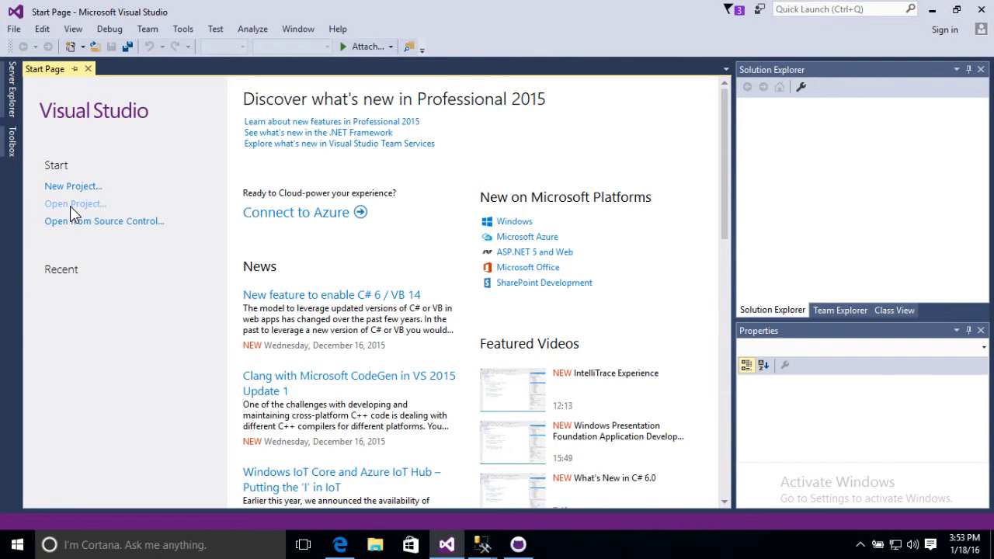
pyautogui.click(70, 205)
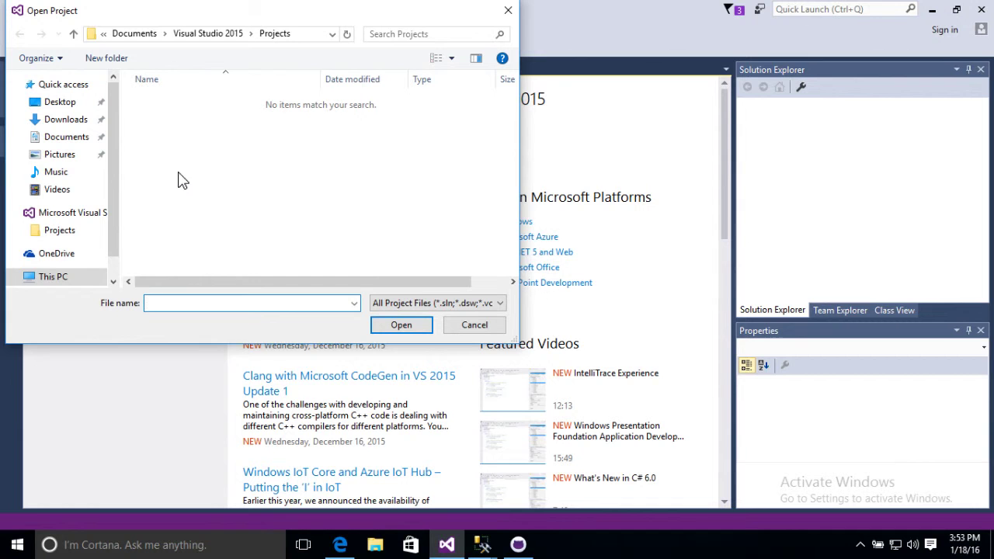
pyautogui.click(78, 138)
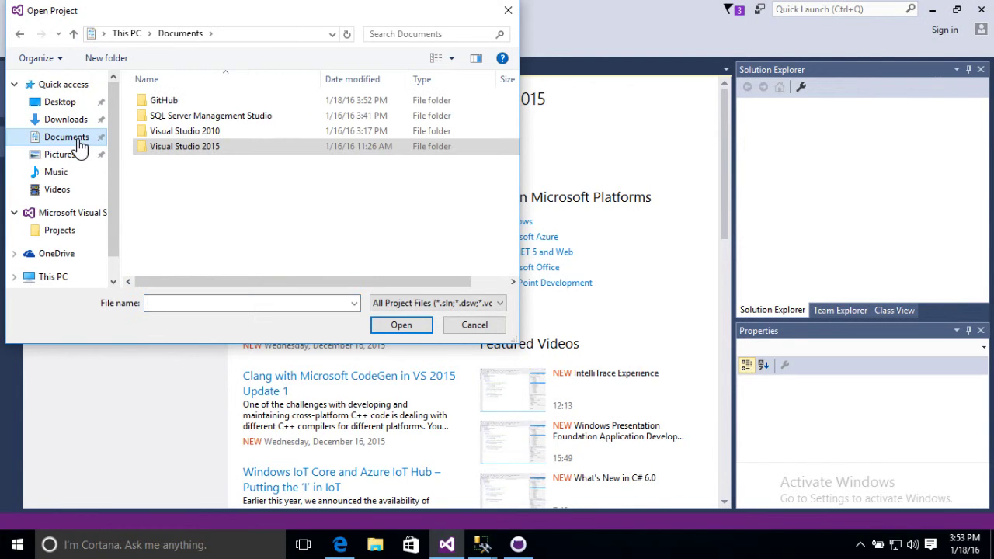
pyautogui.doubleClick(177, 99)
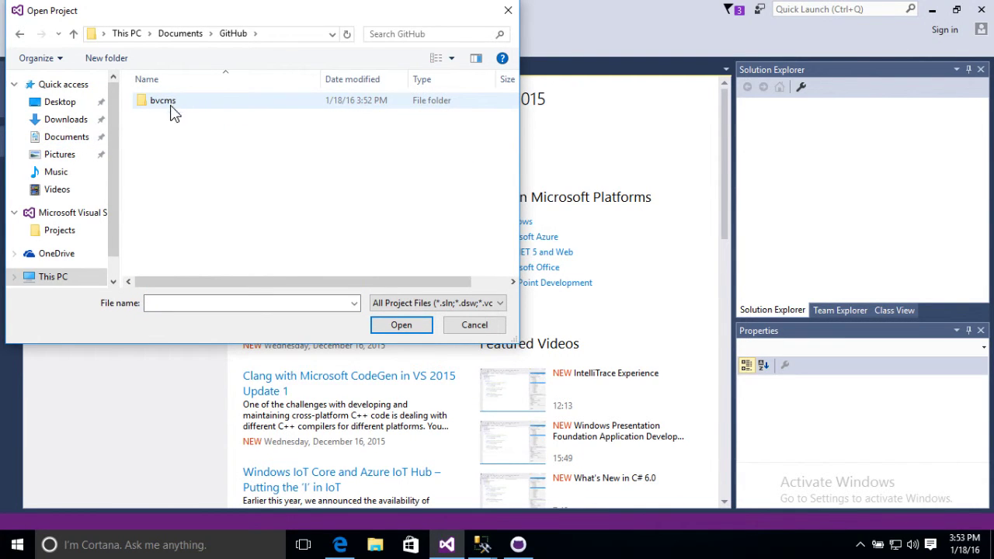
pyautogui.doubleClick(169, 107)
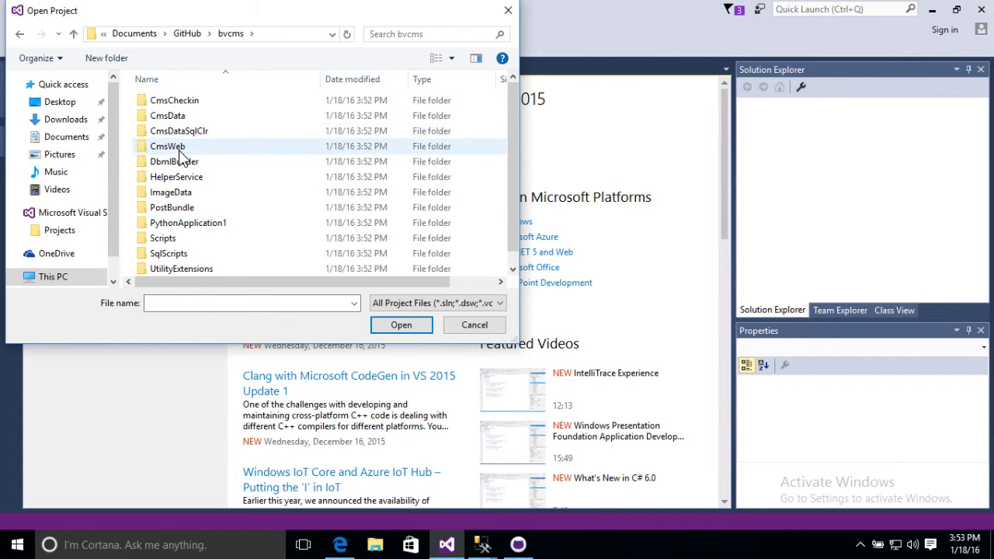
pyautogui.scroll(-1, 310, 257)
pyautogui.click(198, 268)
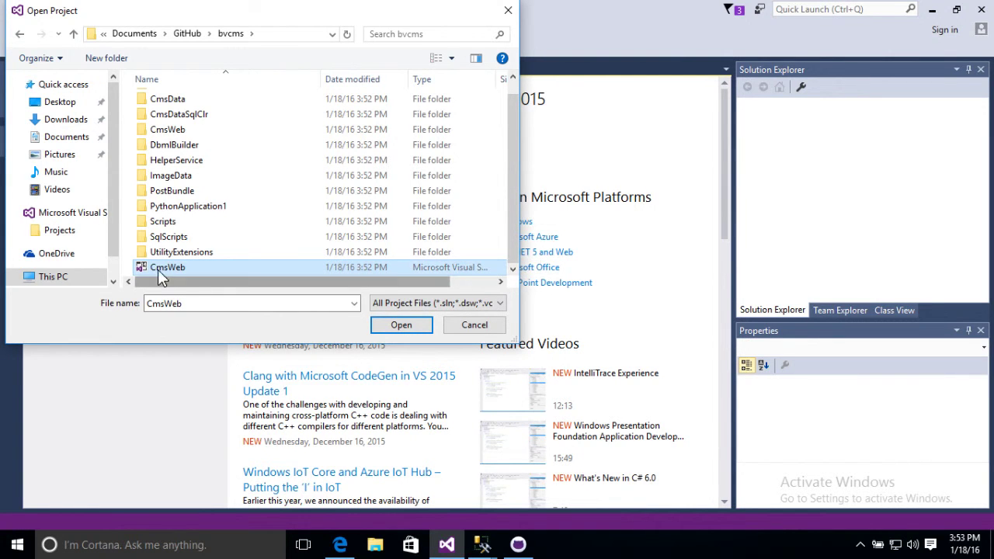
pyautogui.click(402, 325)
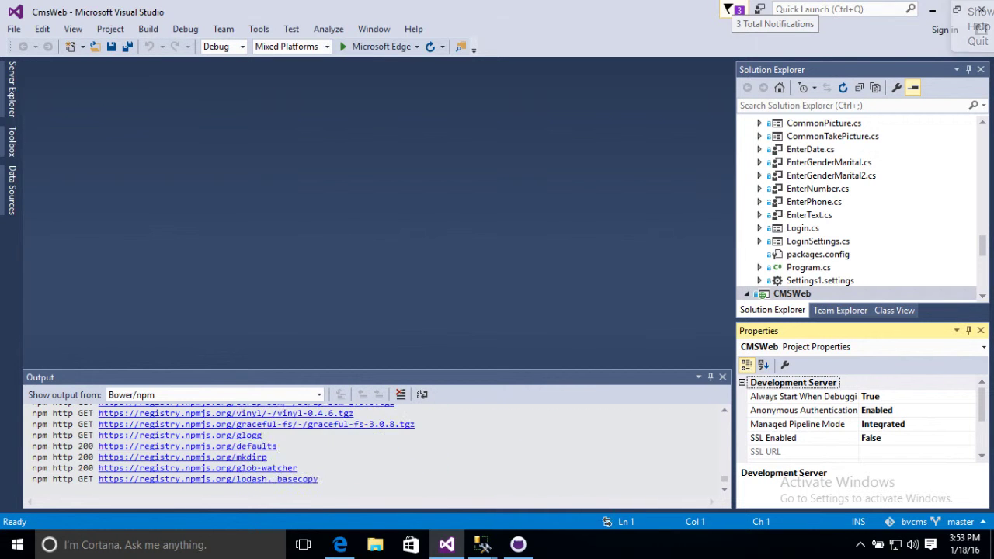
# Dismiss the notifications popup and open Web.config from Solution Explorer
pyautogui.click(565, 226)
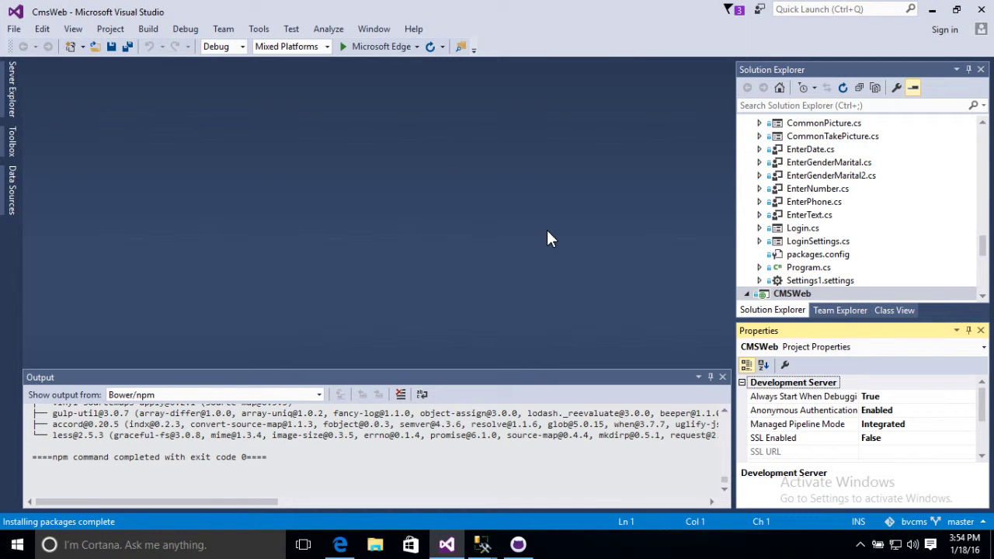
pyautogui.scroll(-3, 801, 194)
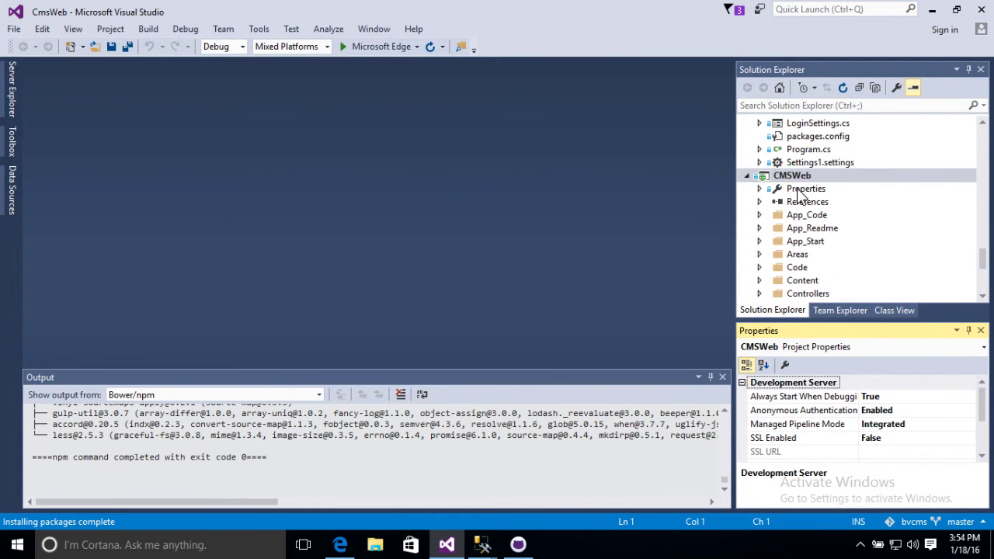
pyautogui.scroll(-5, 800, 194)
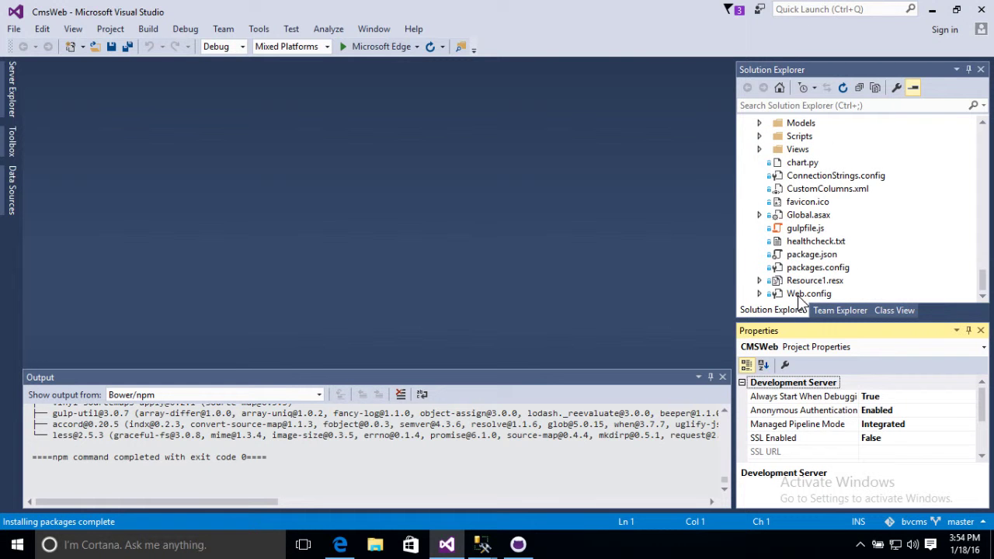
pyautogui.click(801, 295)
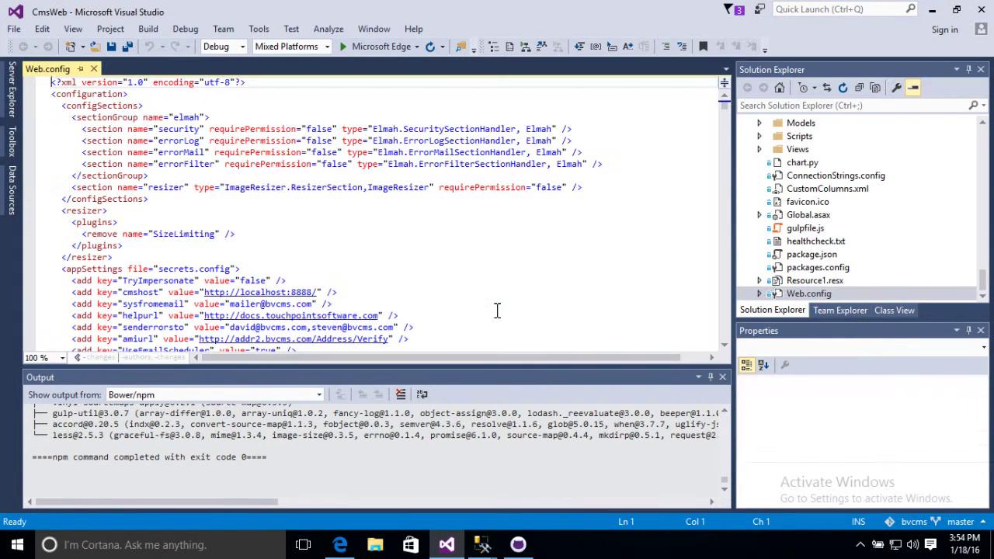
# Find the appSettings dbserver entry, taking .\SQLEXPRESS from the comment and selecting the (local) value
pyautogui.scroll(-2, 389, 283)
pyautogui.scroll(-3, 389, 283)
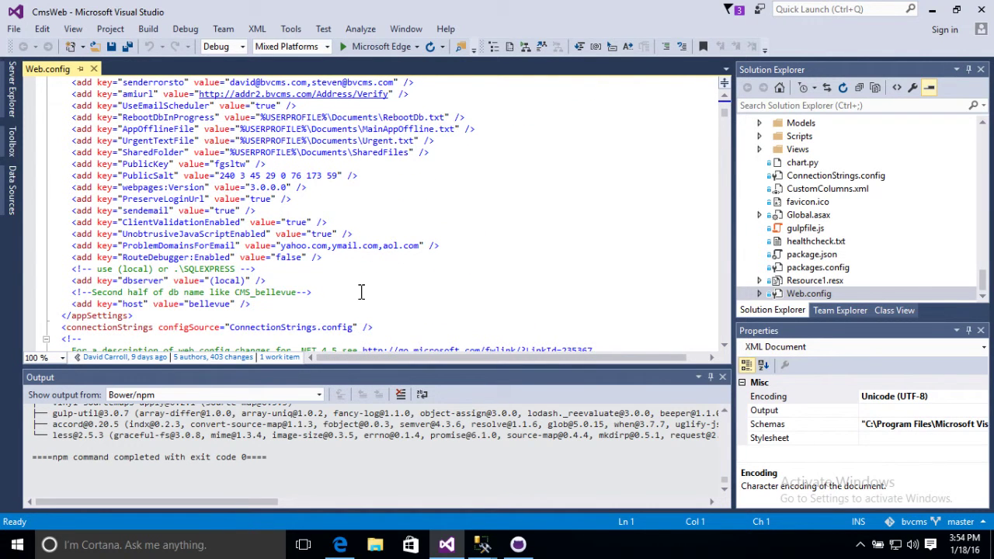
pyautogui.scroll(3, 175, 261)
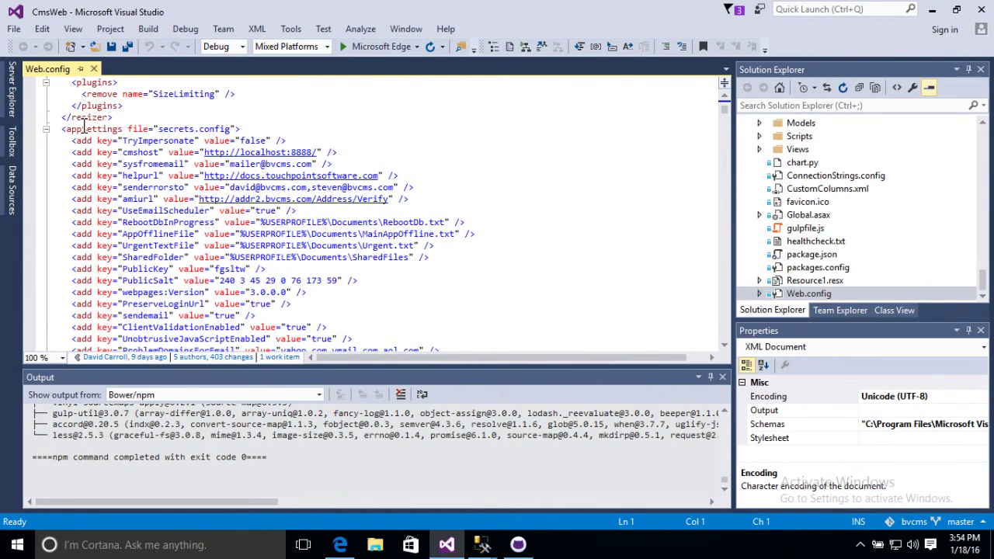
pyautogui.scroll(-5, 94, 151)
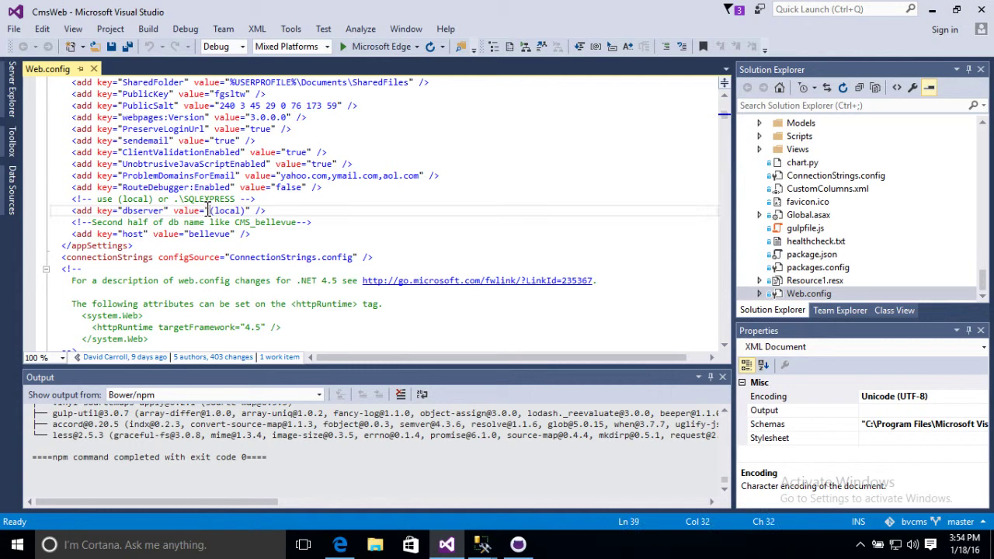
pyautogui.moveTo(174, 199); pyautogui.dragTo(236, 200)
pyautogui.hotkey('ctrl', 'c')
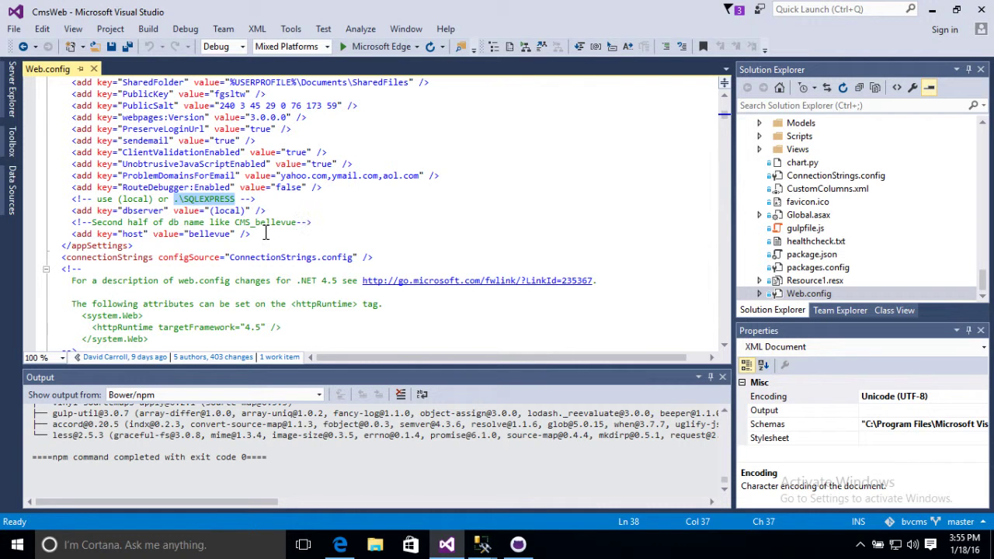
pyautogui.click(210, 212)
pyautogui.moveTo(210, 212); pyautogui.dragTo(246, 212)
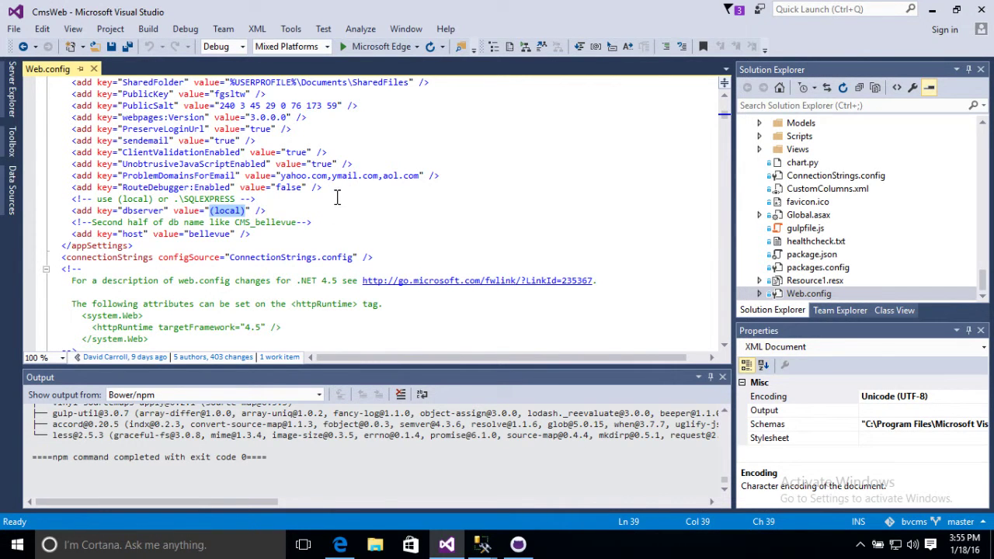
# Set dbserver to .\SQLEXPRESS and host to hopechurch in Web.config, then build and launch in Edge
pyautogui.hotkey('ctrl', 'v')
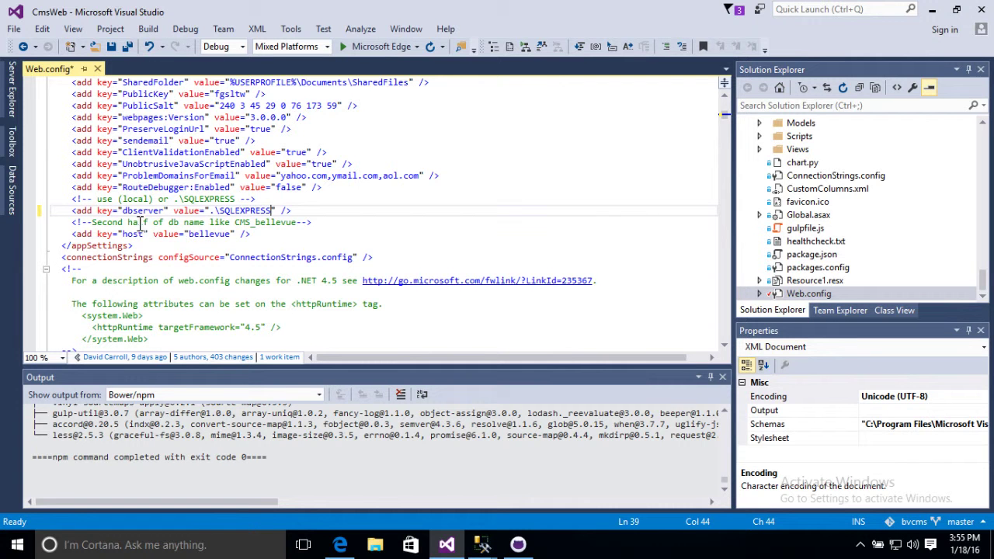
pyautogui.doubleClick(202, 234)
pyautogui.press('BackSpace')
pyautogui.write('home')
pyautogui.write('church')
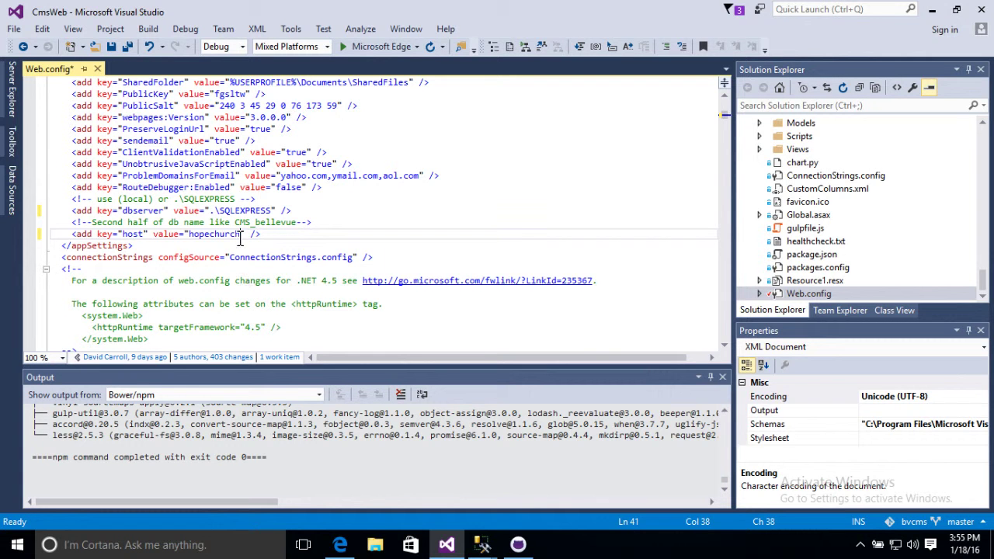
pyautogui.click(345, 46)
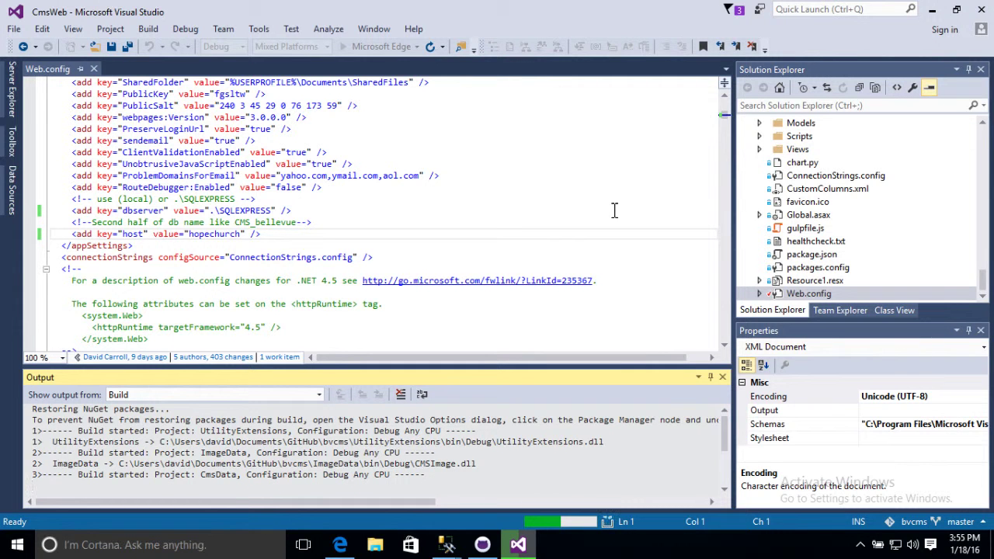
# Let the site open at localhost:51618 in Edge, then switch to SQL Server Management Studio
pyautogui.click(952, 5)
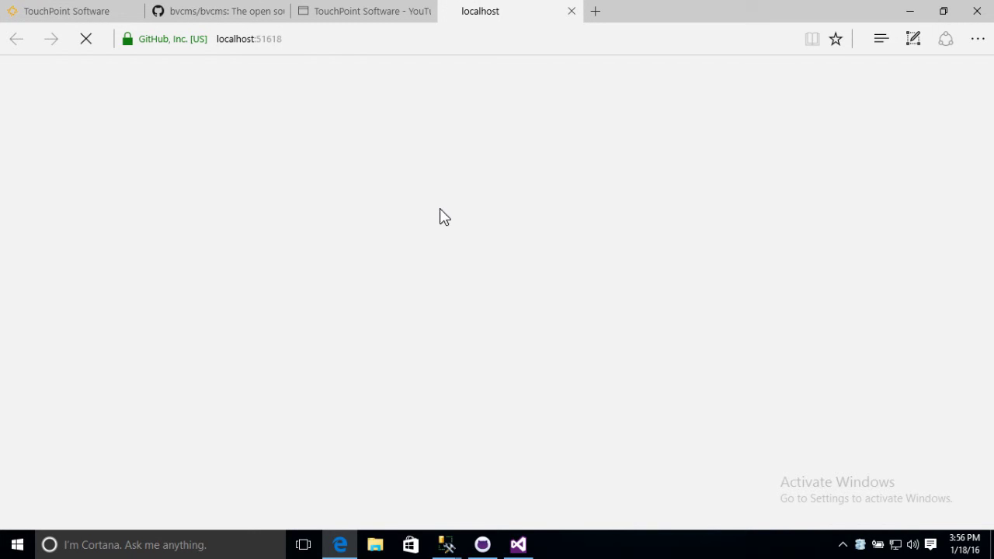
pyautogui.moveTo(446, 544)
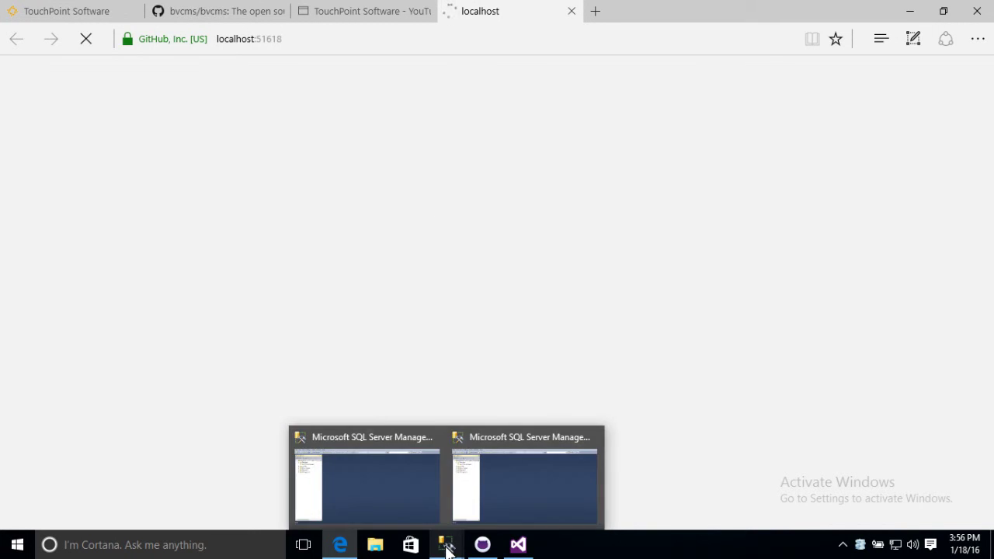
pyautogui.click(446, 547)
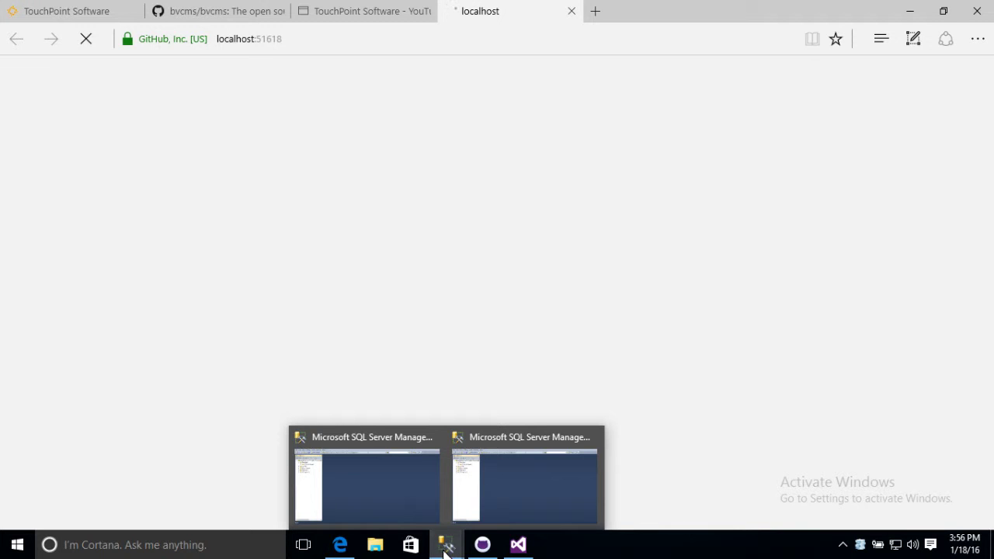
# Close the duplicate Management Studio window and return to the remaining one
pyautogui.moveTo(441, 544)
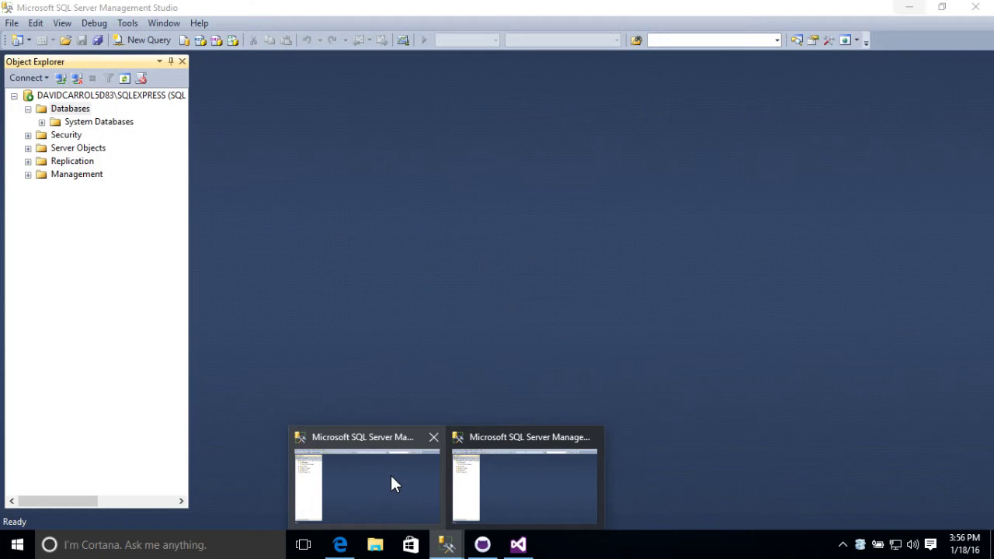
pyautogui.click(391, 477)
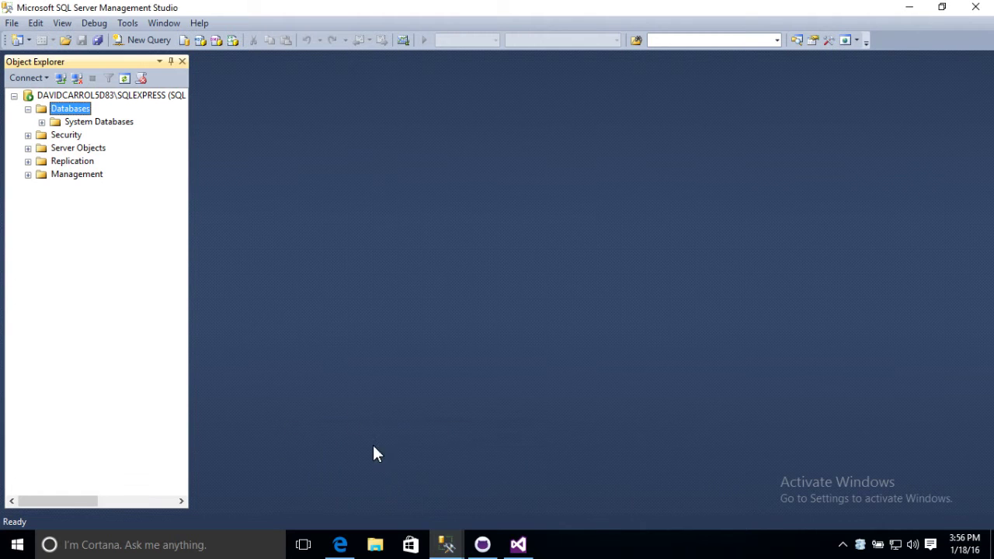
pyautogui.click(451, 548)
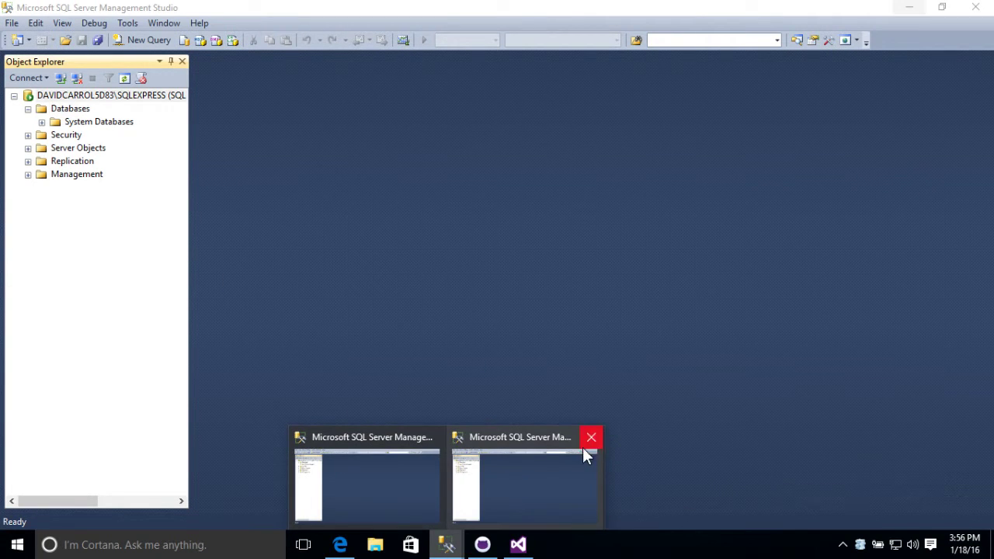
pyautogui.click(593, 438)
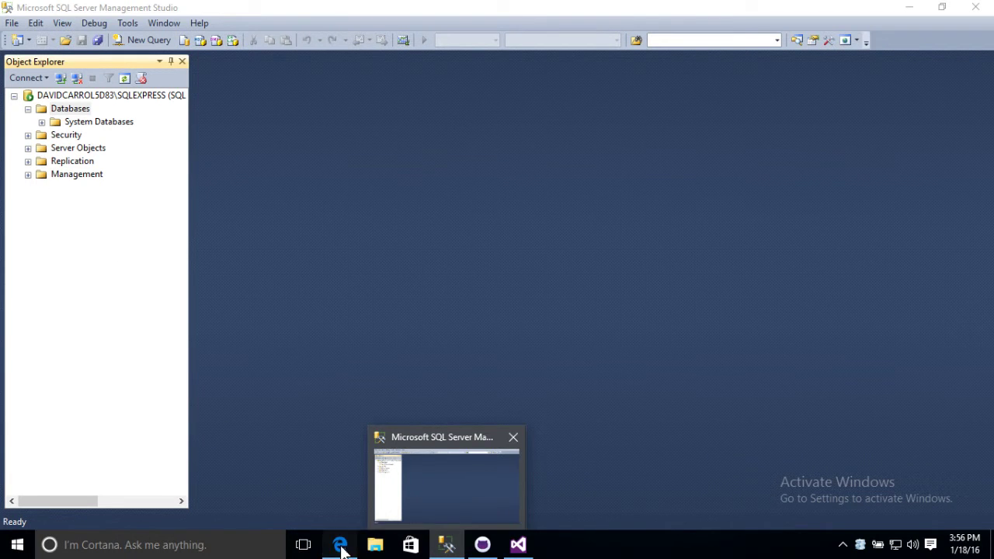
pyautogui.click(340, 546)
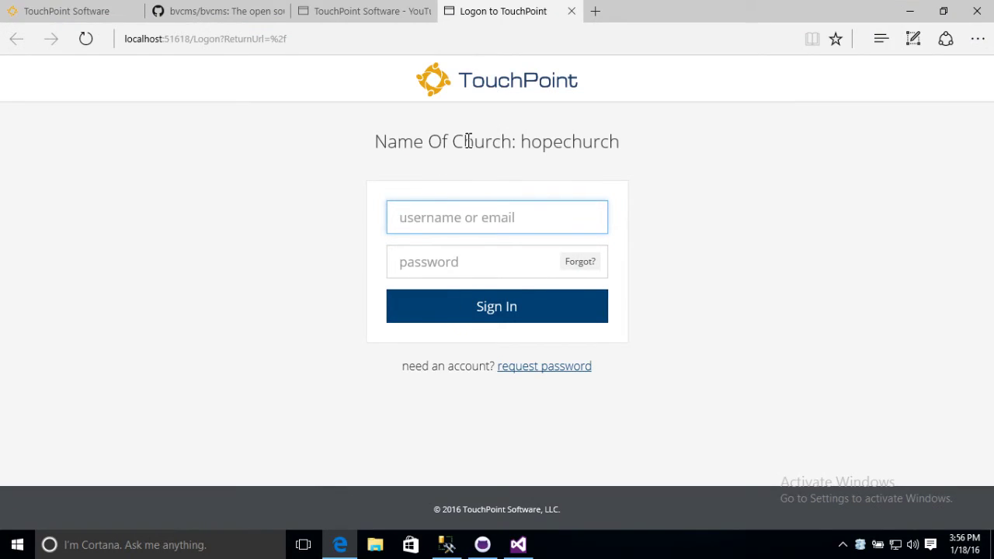
pyautogui.click(447, 545)
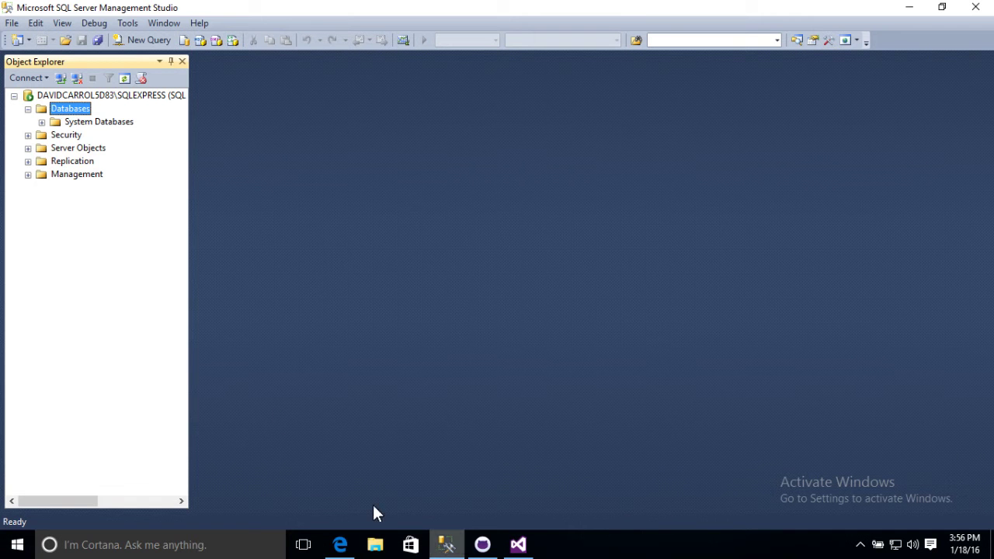
# Refresh Databases to reveal CMS_hopechurch, CMSi_hopechurch and Elmah, selecting the two CMS databases
pyautogui.rightClick(60, 109)
pyautogui.click(97, 265)
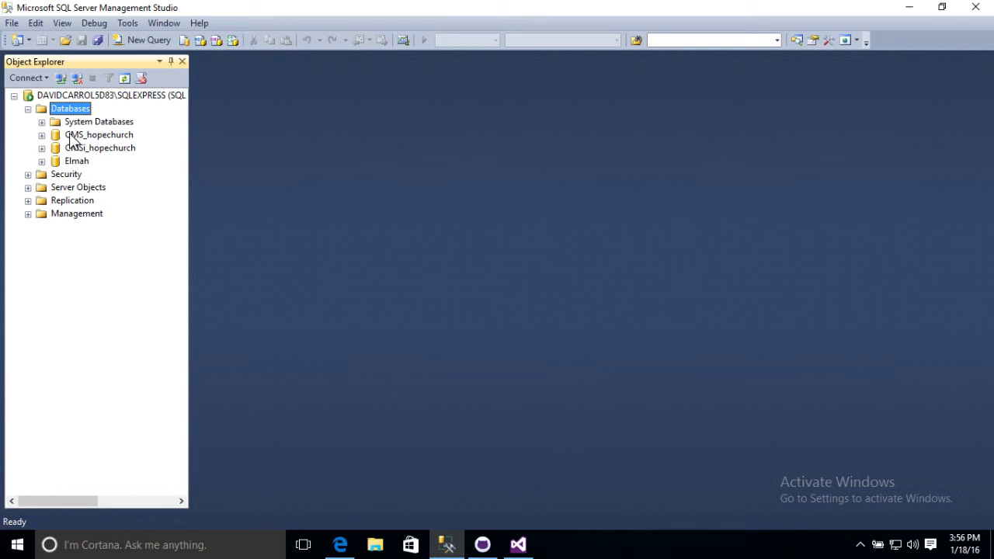
pyautogui.click(75, 136)
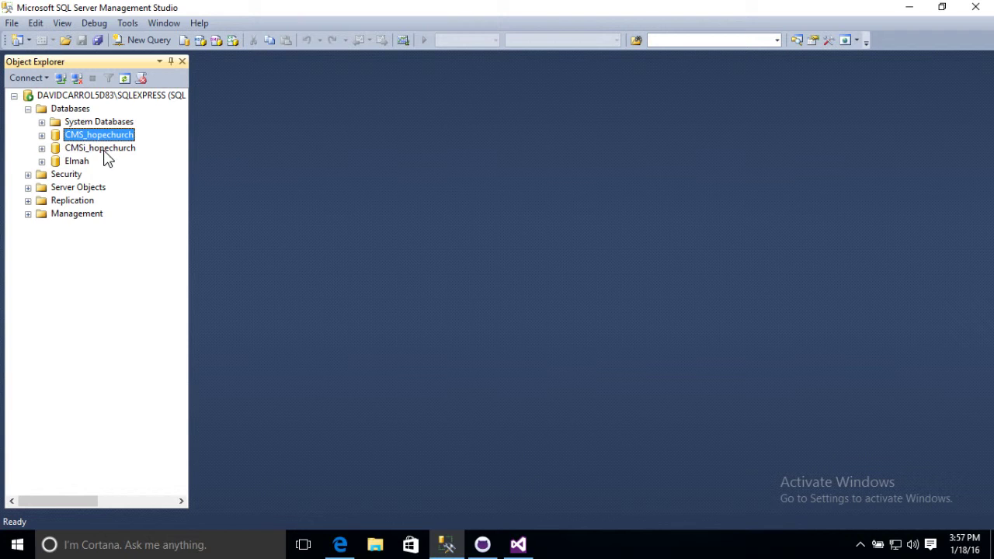
pyautogui.click(104, 152)
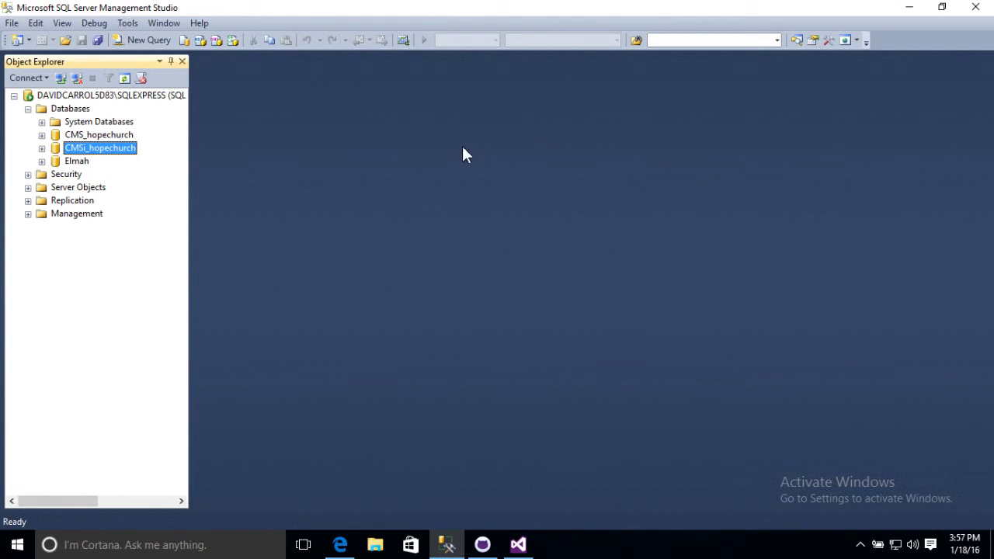
# Log in to the local TouchPoint site as admin with the default password, declining to save it
pyautogui.click(910, 8)
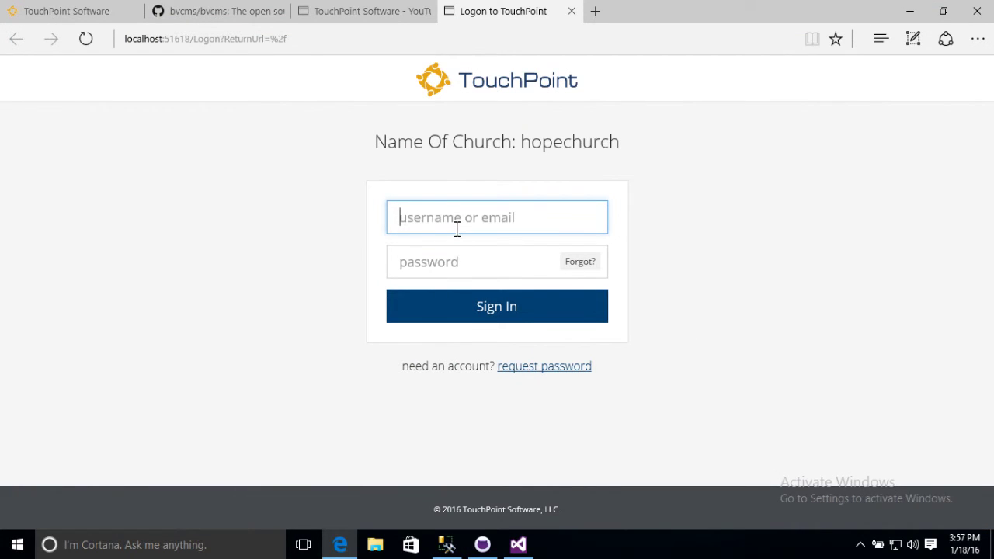
pyautogui.write('admin')
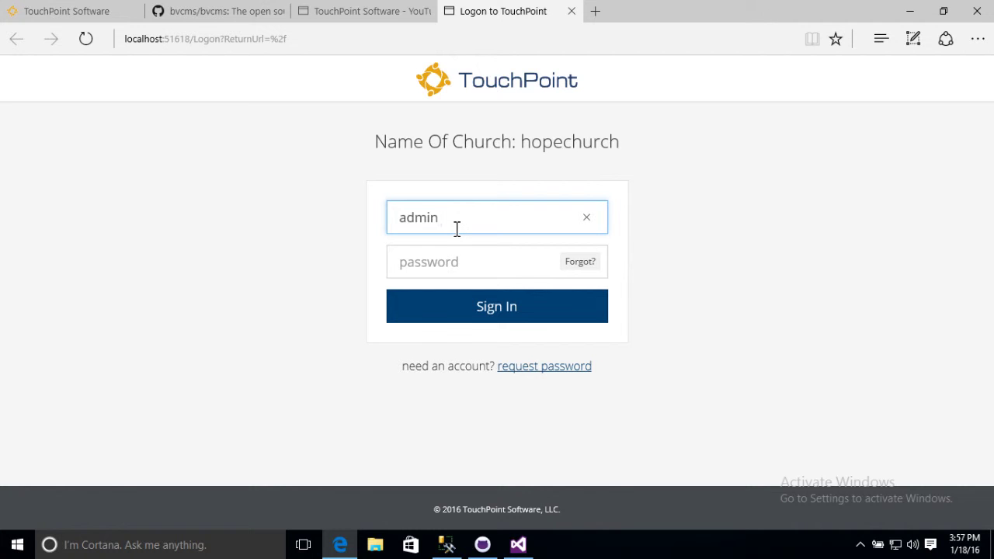
pyautogui.press('Tab')
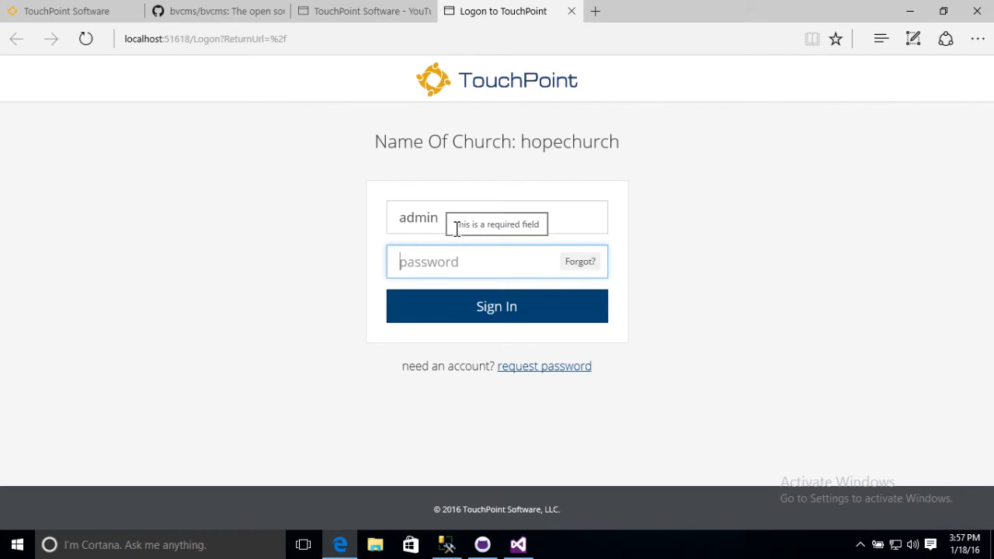
pyautogui.write('bvc')
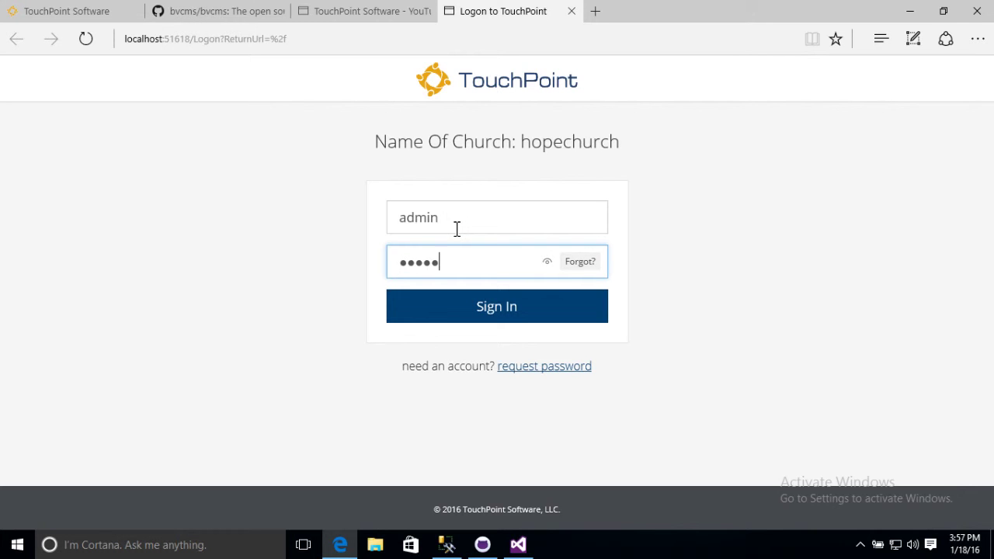
pyautogui.press('Tab')
pyautogui.click(486, 315)
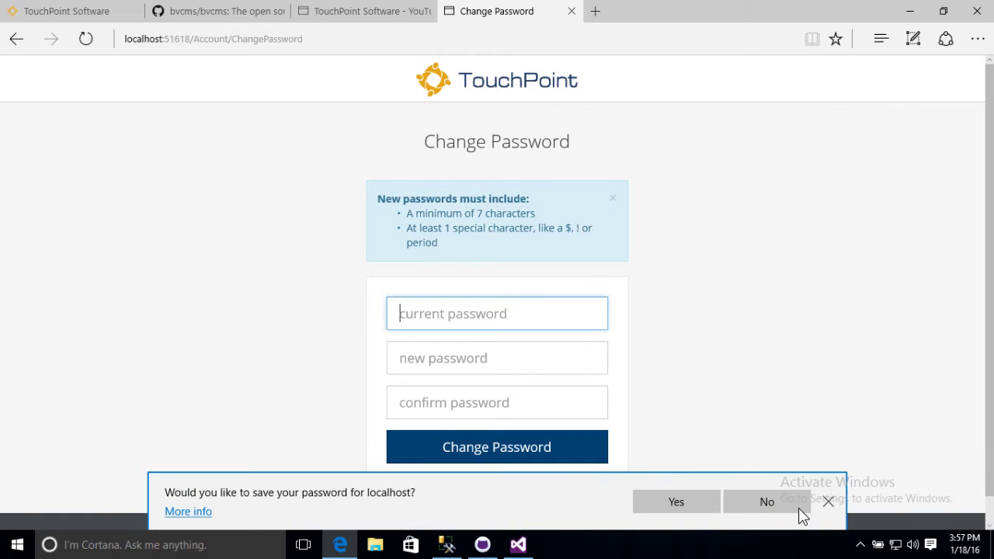
pyautogui.click(776, 501)
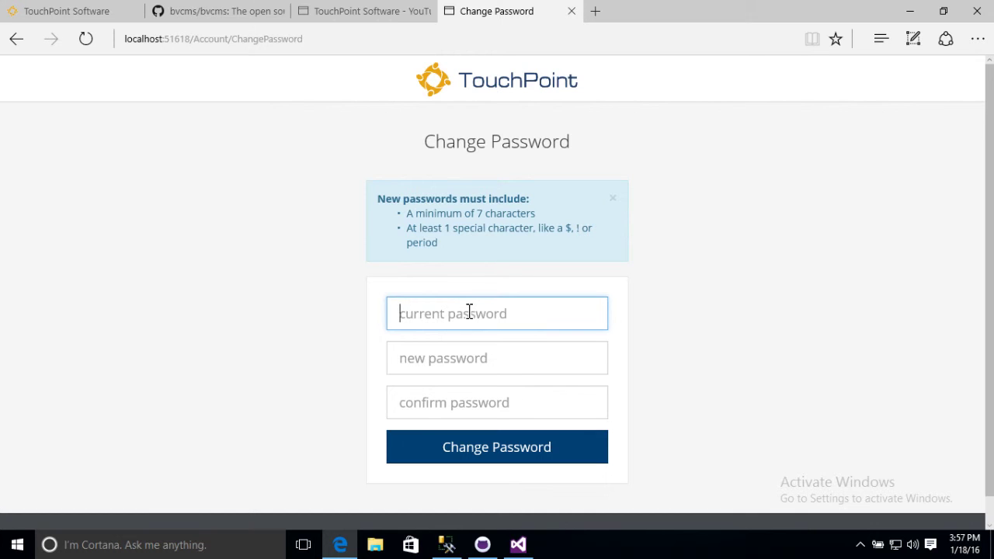
# Enter the current password and a new password with its confirmation, and submit the change
pyautogui.write('p')
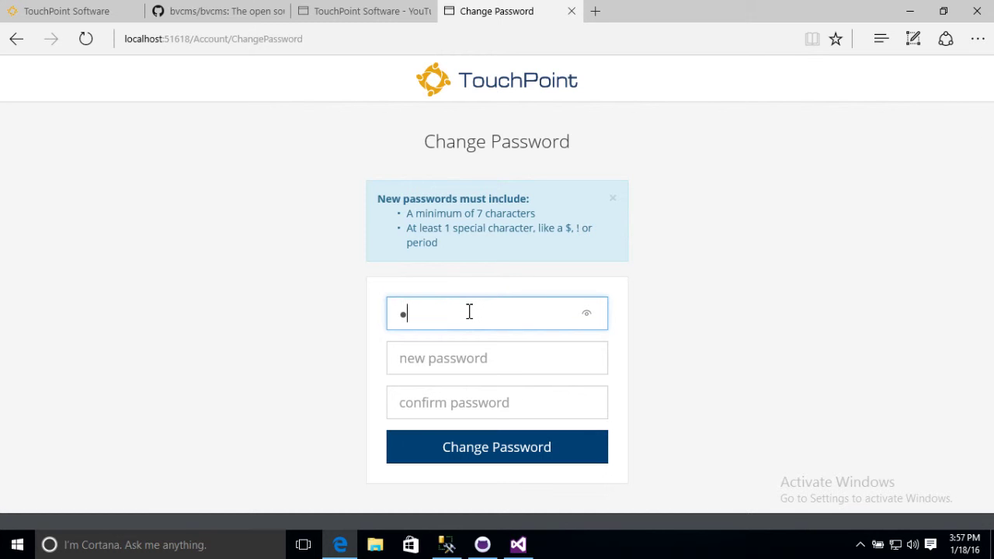
pyautogui.press('BackSpace')
pyautogui.write('bvcm')
pyautogui.press('Tab')
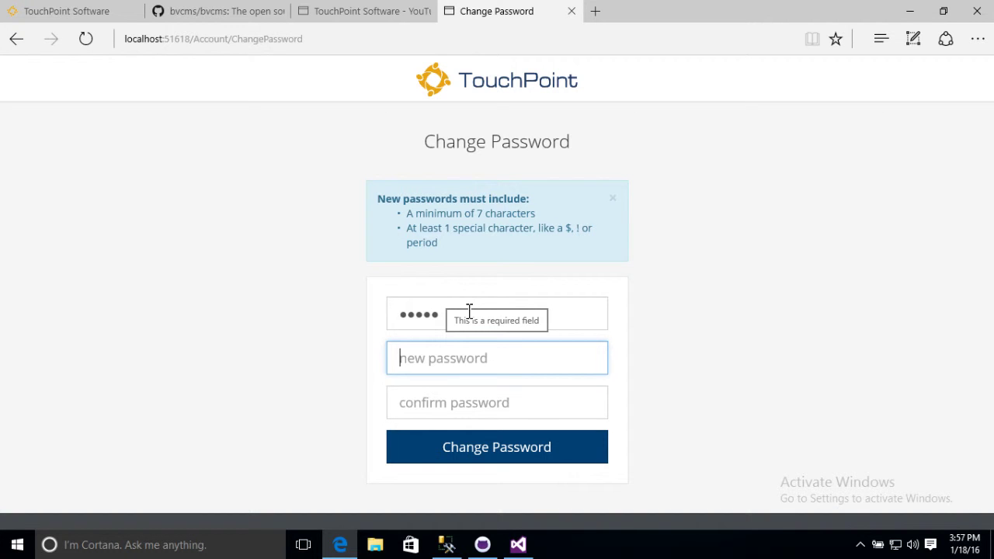
pyautogui.write('b')
pyautogui.press('BackSpace')
pyautogui.write('bvcms12')
pyautogui.press('Tab')
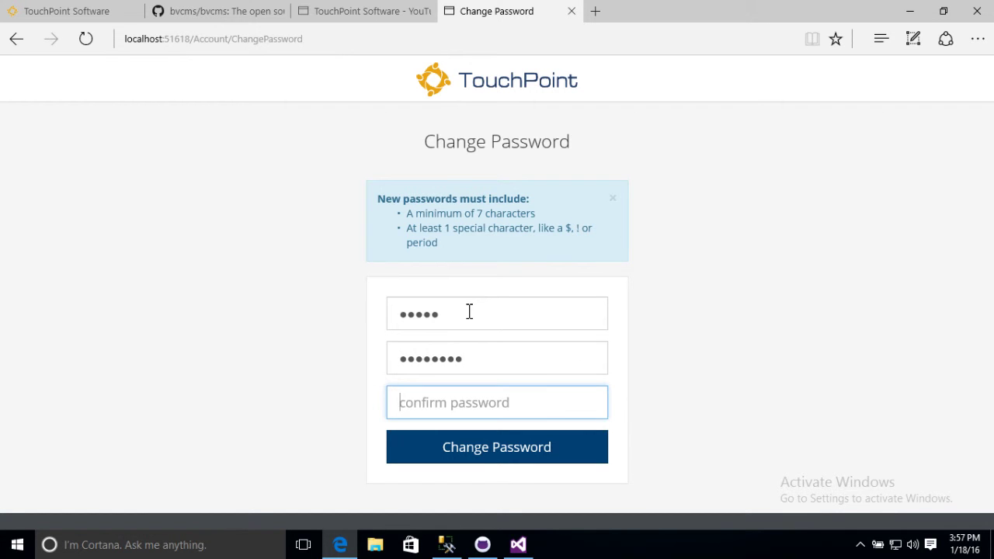
pyautogui.write('bvcms12')
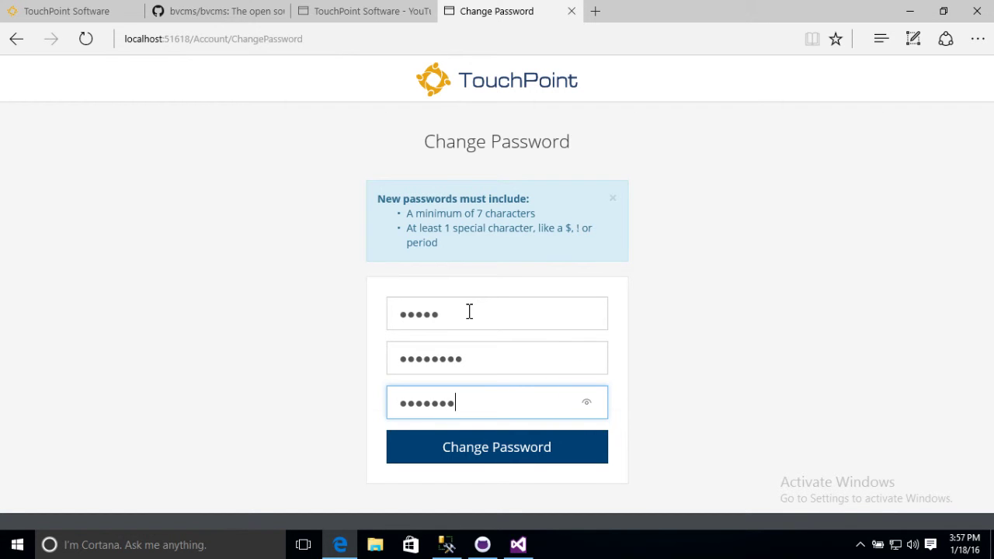
pyautogui.write('3')
pyautogui.press('Return')
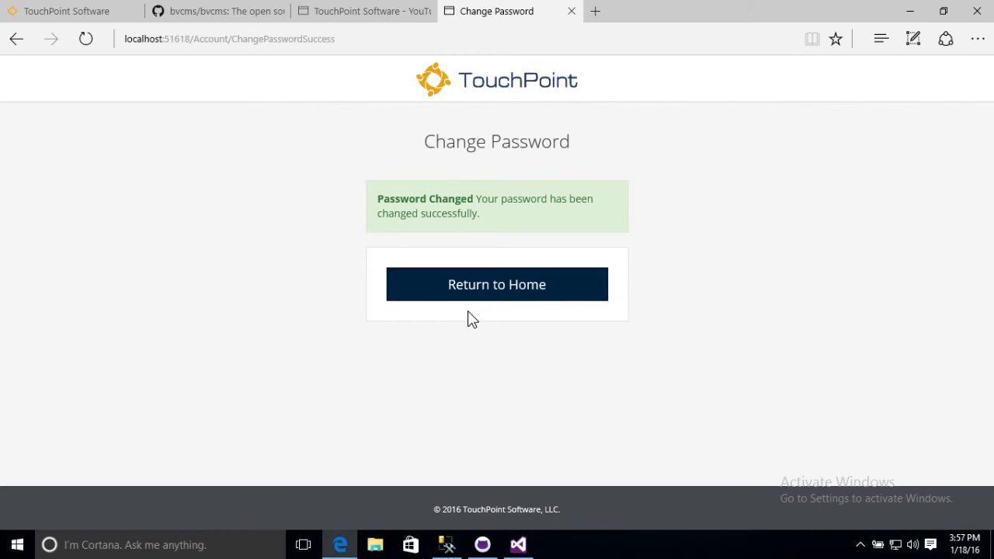
# Return to the home dashboard and open People > Find to list the 3 people in the database
pyautogui.click(482, 300)
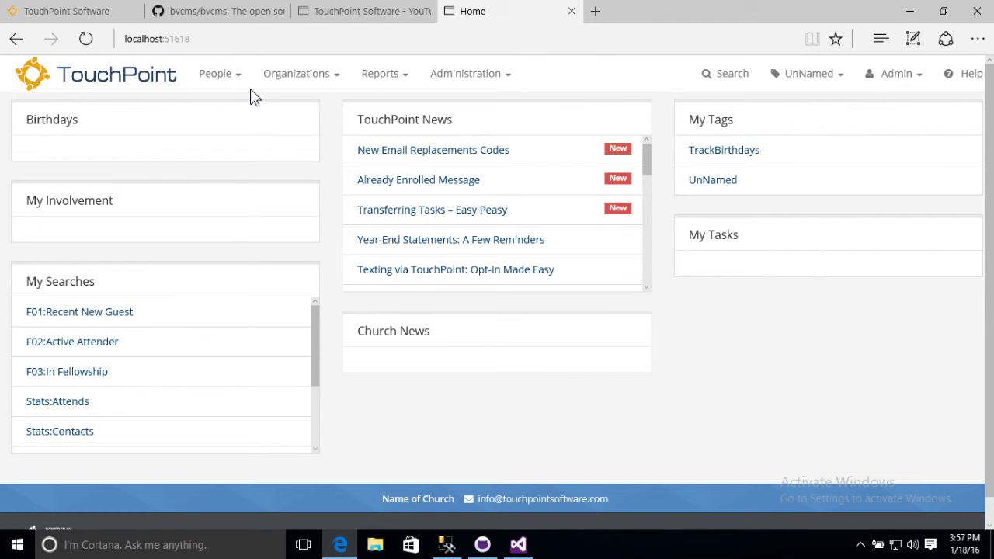
pyautogui.click(237, 80)
pyautogui.click(233, 106)
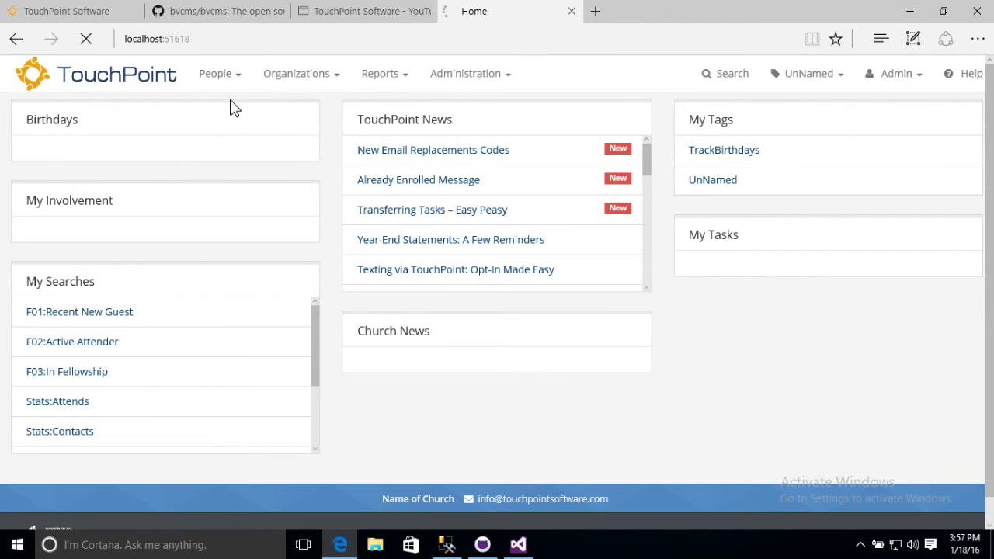
pyautogui.scroll(-3, 178, 314)
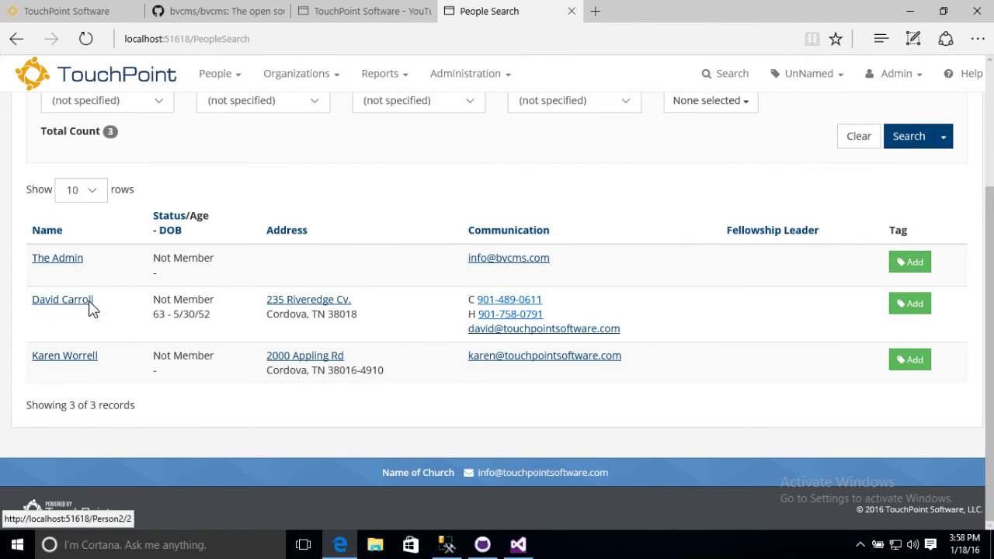
pyautogui.scroll(3, 544, 202)
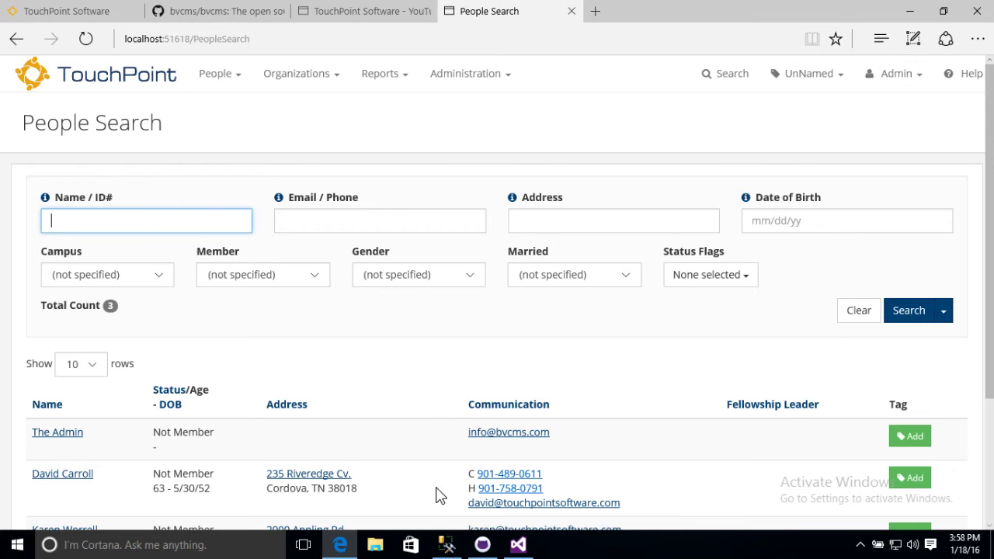
pyautogui.click(519, 545)
pyautogui.scroll(6, 344, 241)
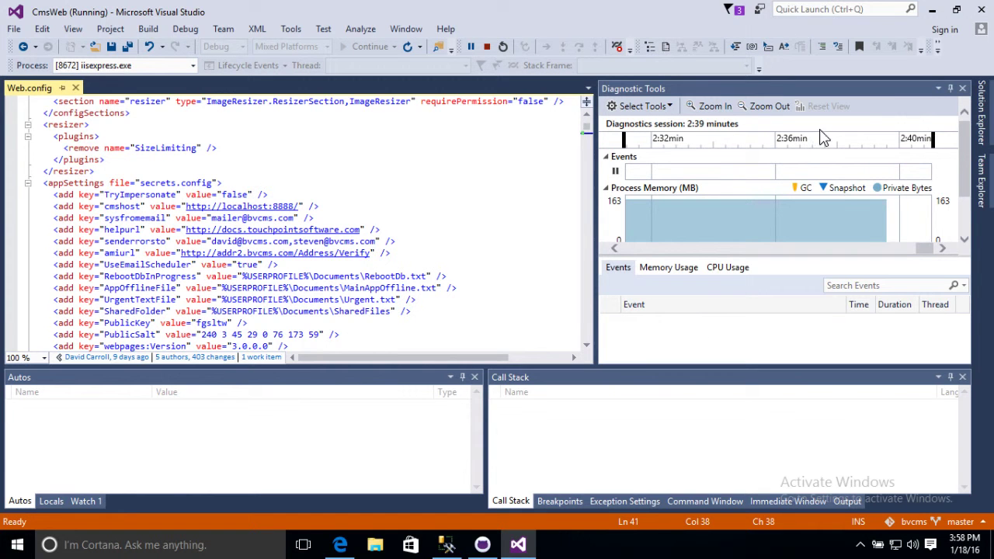
pyautogui.click(983, 101)
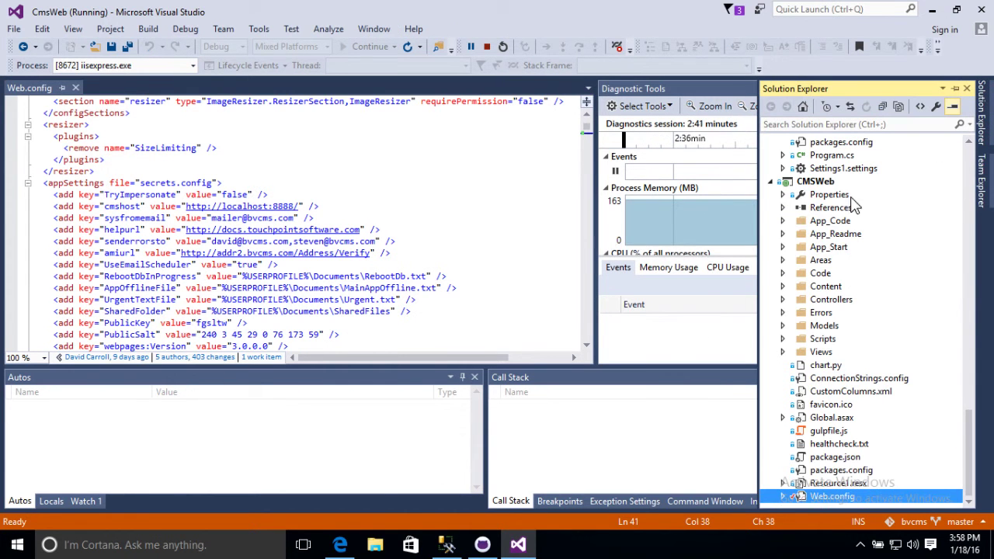
pyautogui.rightClick(821, 196)
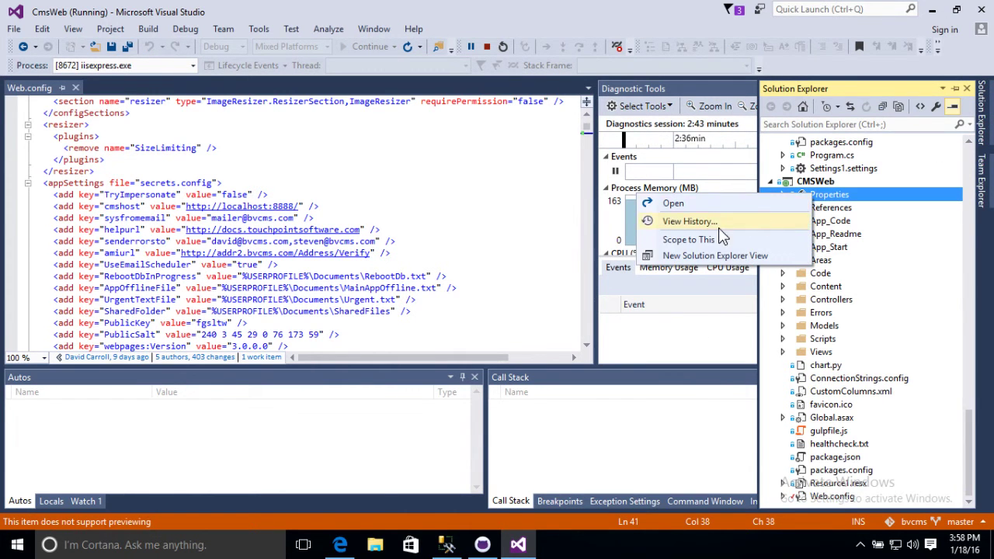
pyautogui.click(850, 199)
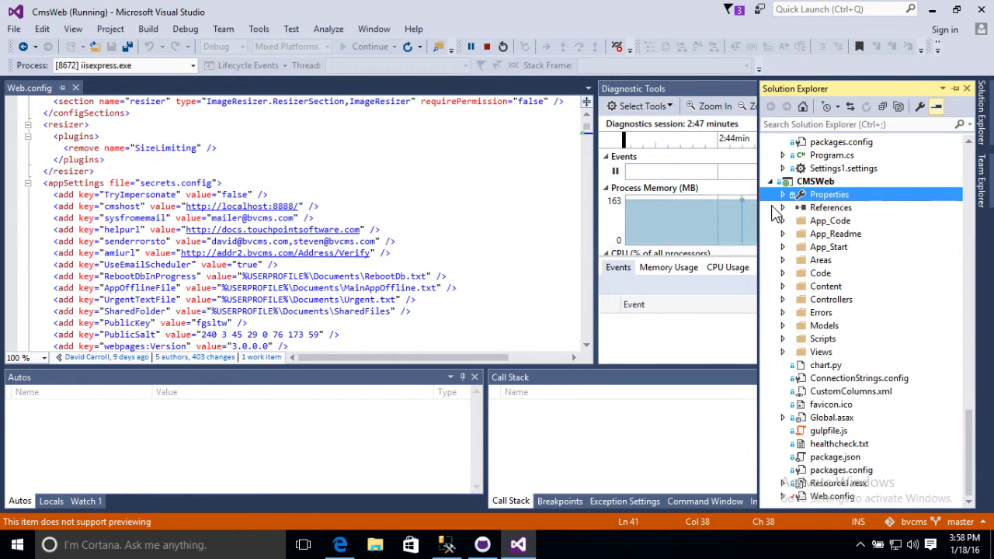
pyautogui.doubleClick(821, 196)
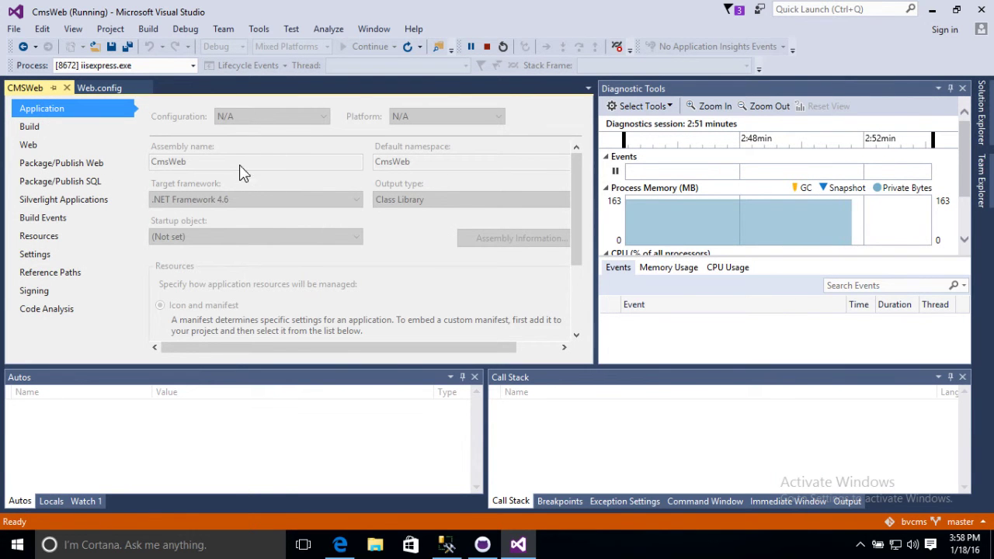
pyautogui.click(77, 150)
pyautogui.scroll(-10, 244, 222)
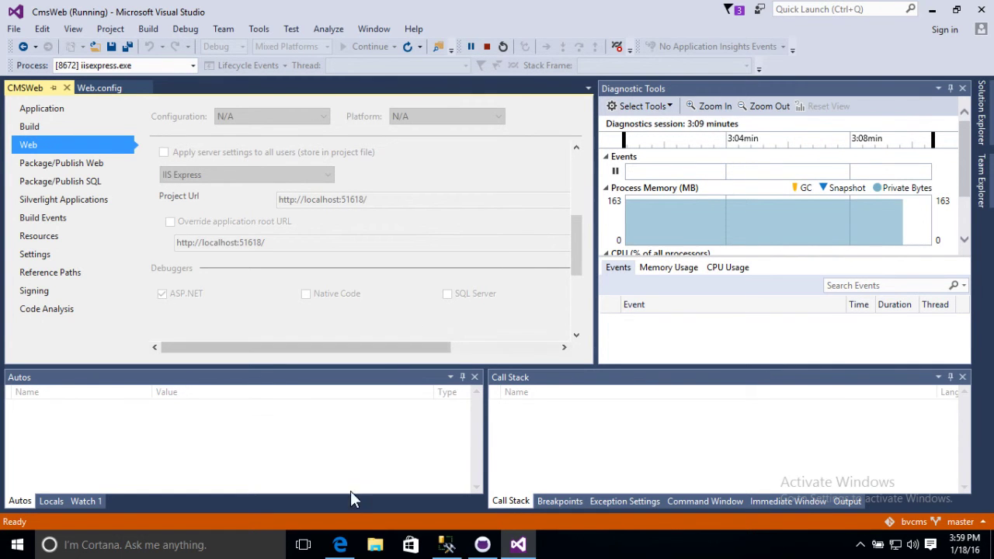
pyautogui.click(339, 546)
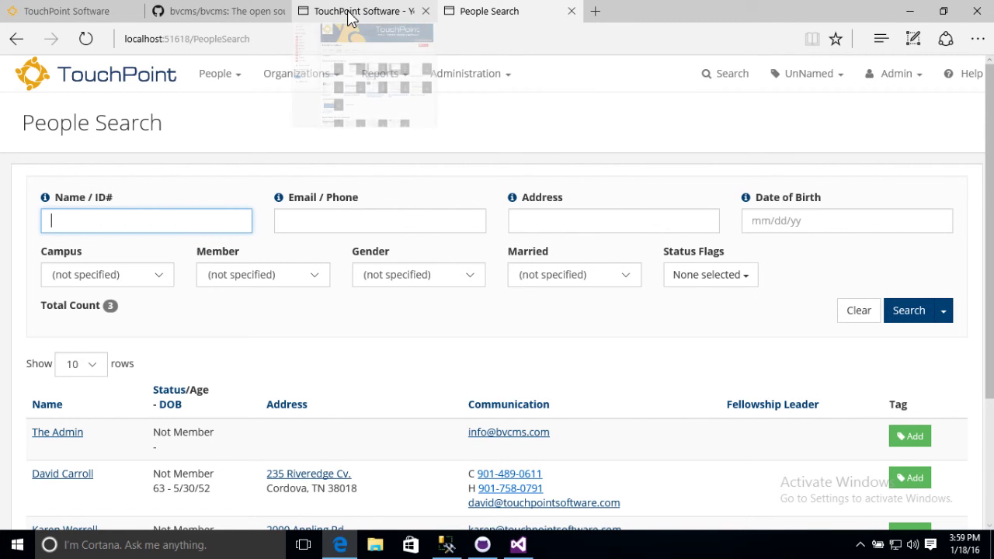
# Open TouchPoint's Help page, then the Documentation Website at docs.touchpointsoftware.com in a new tab
pyautogui.click(338, 545)
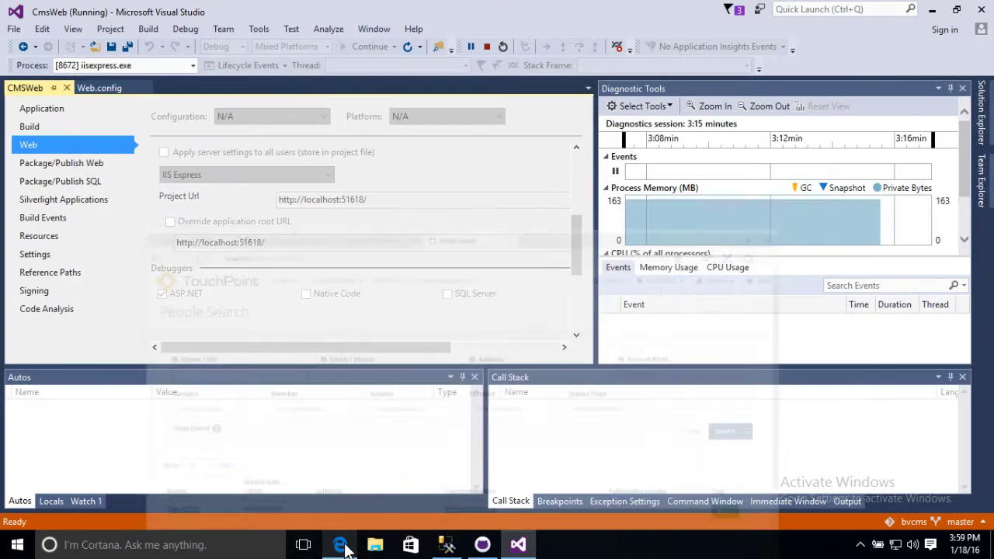
pyautogui.click(339, 546)
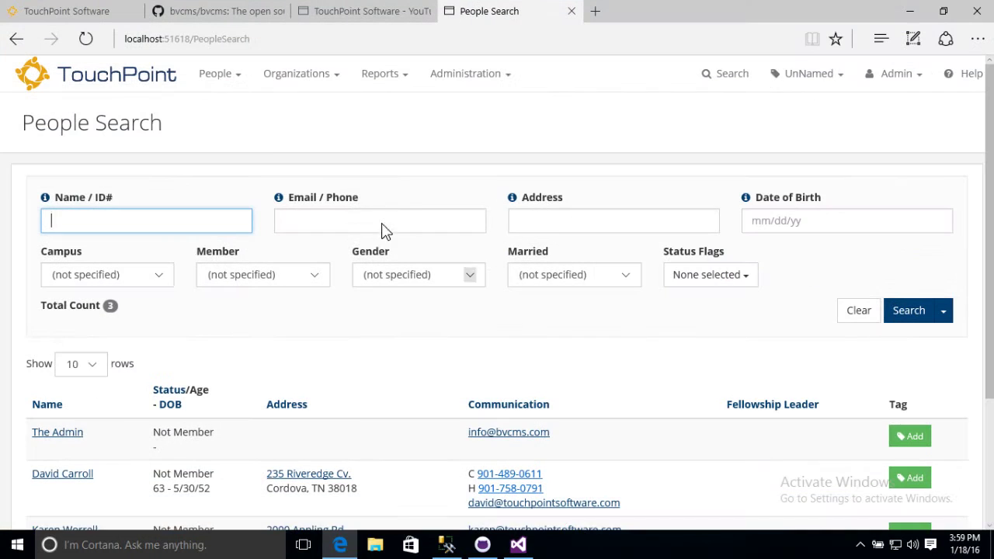
pyautogui.click(971, 79)
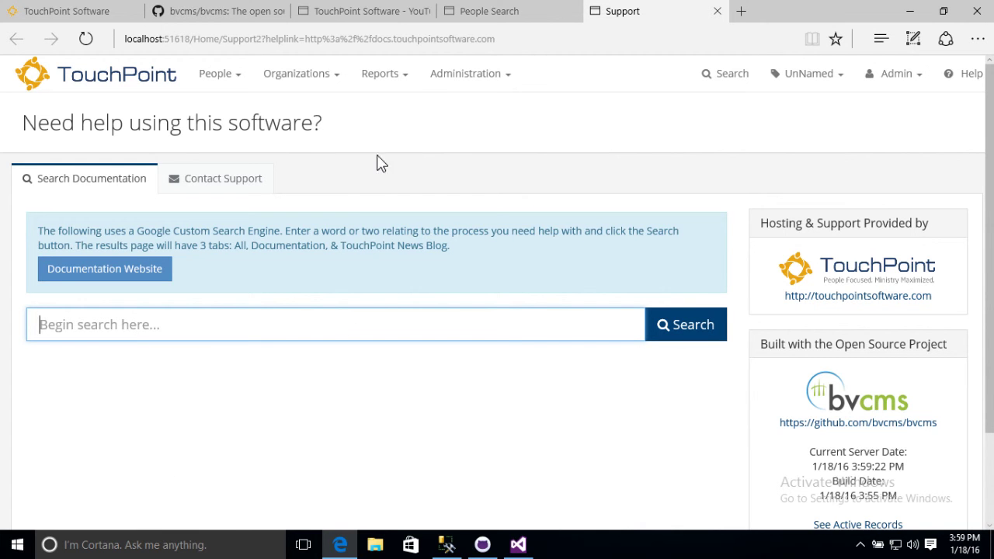
pyautogui.click(86, 272)
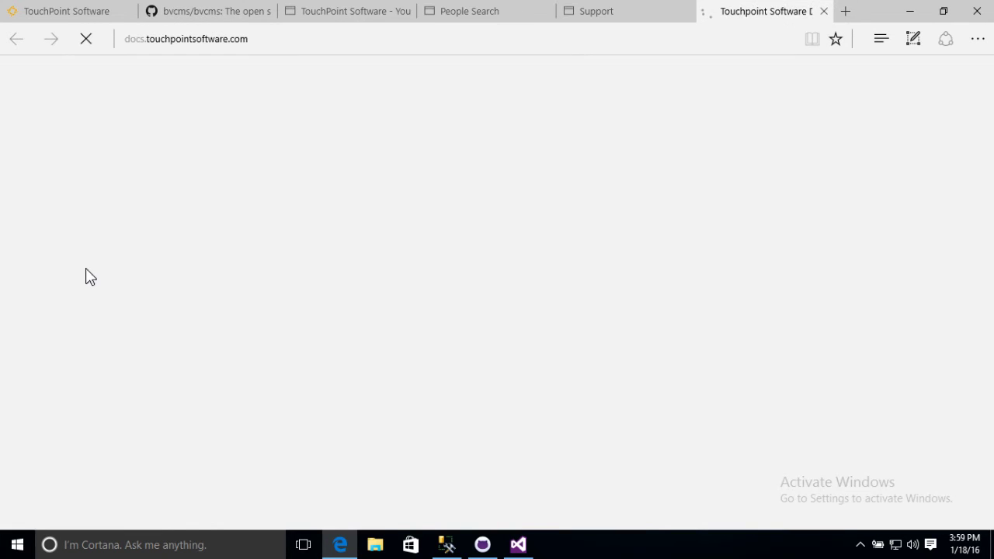
pyautogui.scroll(-10, 304, 210)
pyautogui.scroll(10, 304, 210)
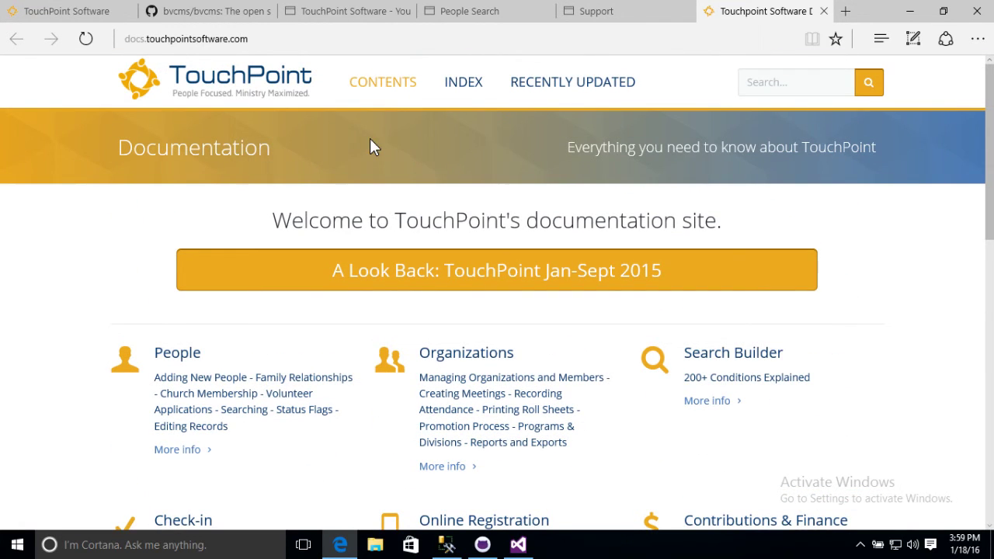
pyautogui.moveTo(596, 14)
# Glance at the bvcms GitHub repository, then browse the TouchPoint Software YouTube channel's training videos
pyautogui.click(221, 12)
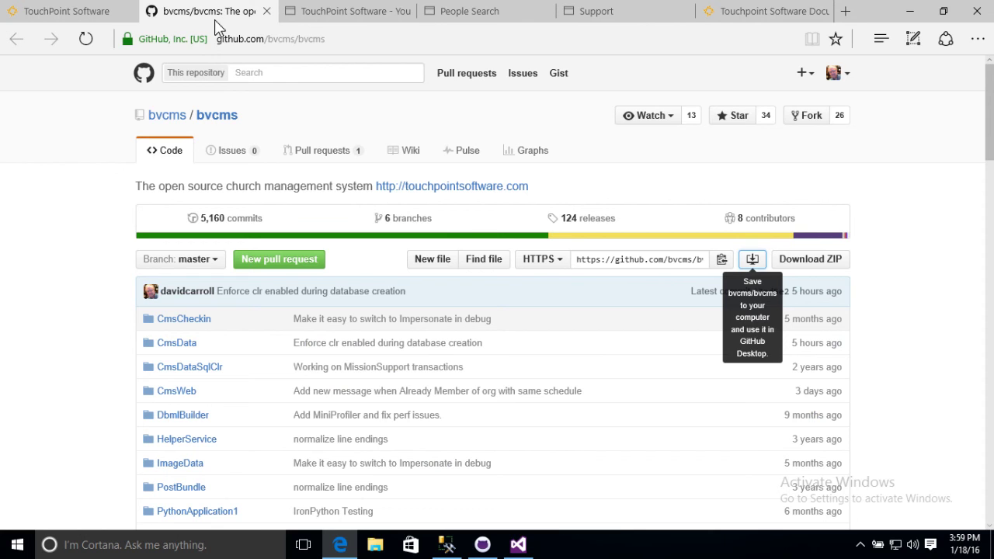
pyautogui.click(331, 12)
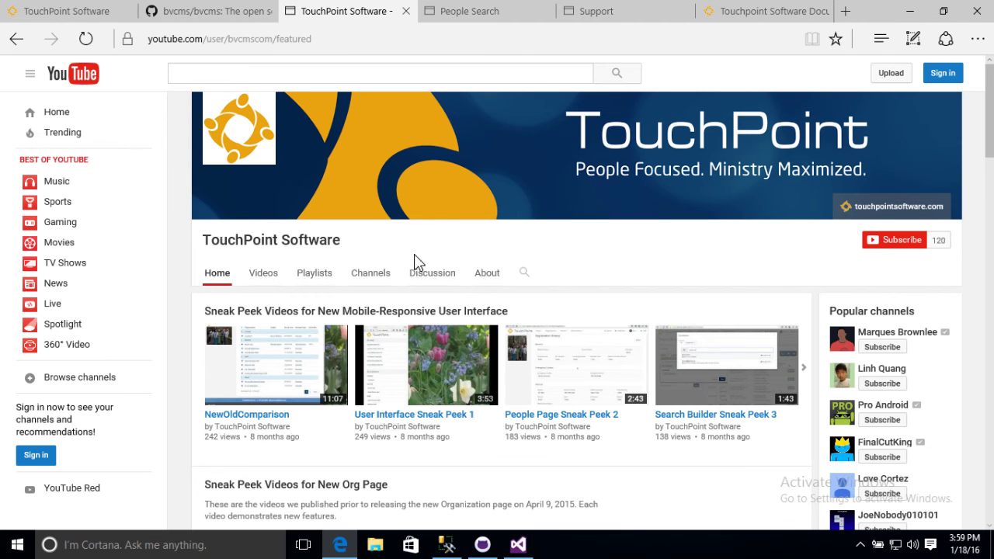
pyautogui.scroll(-8, 414, 264)
pyautogui.scroll(-1, 414, 265)
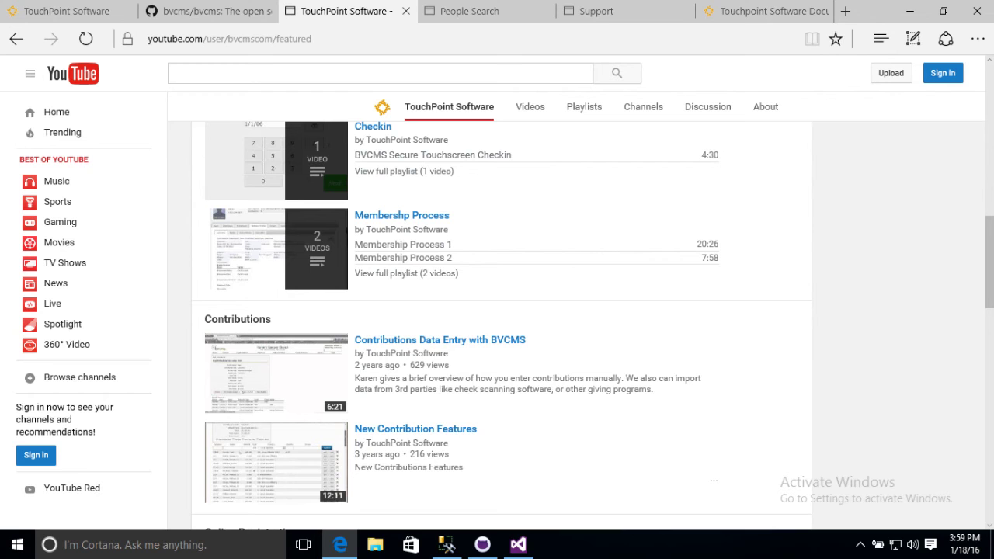